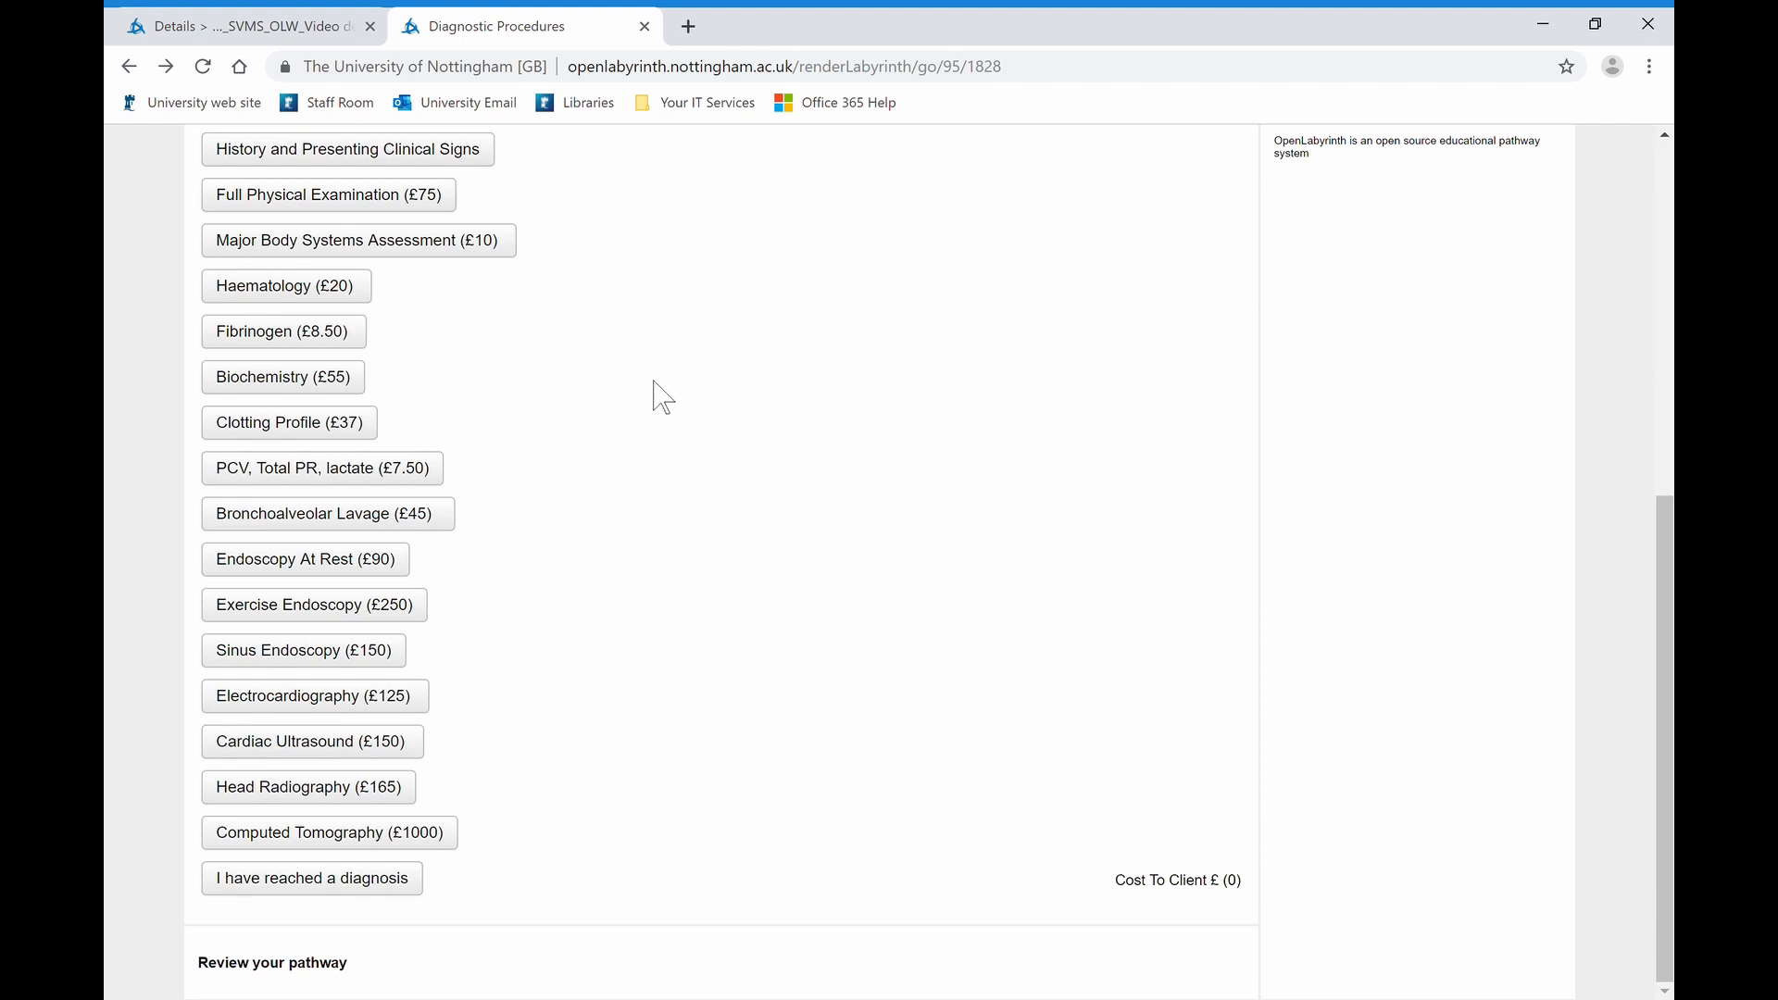
Choose the Full Physical Examination (£75) option in the example case to view its cost counter, and close that case
{"action": "left_click", "coordinate": [409, 209]}
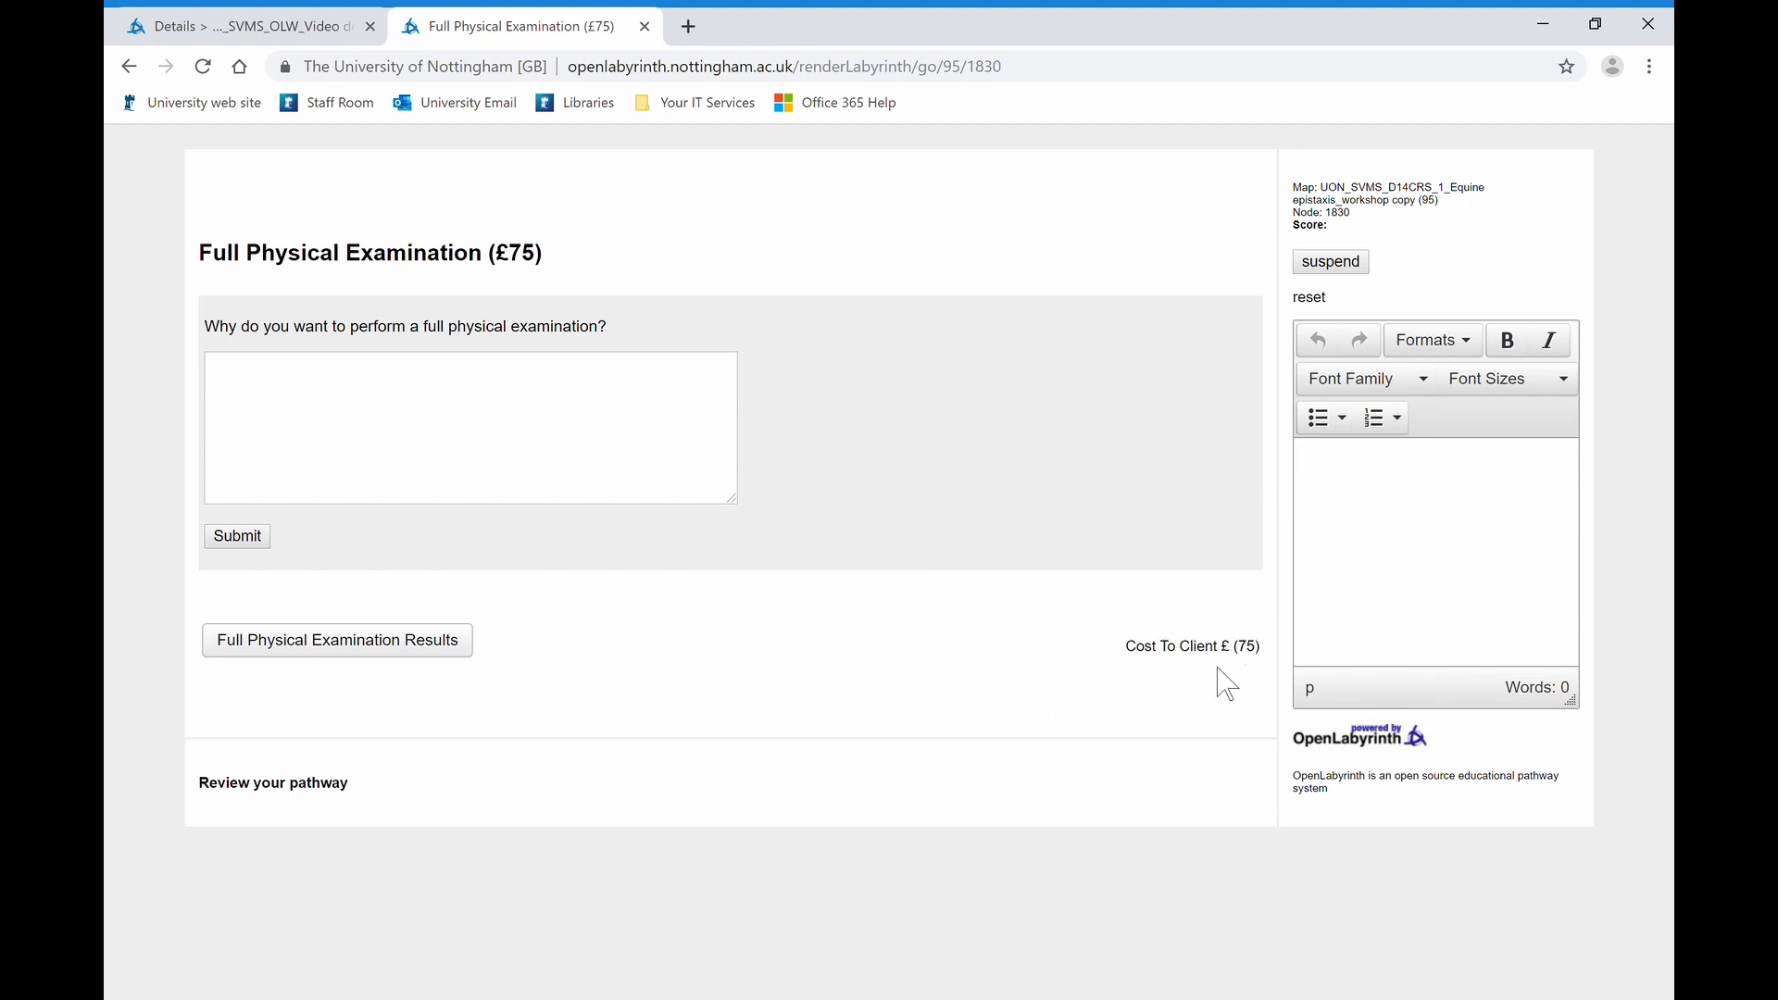
{"action": "left_click", "coordinate": [645, 27]}
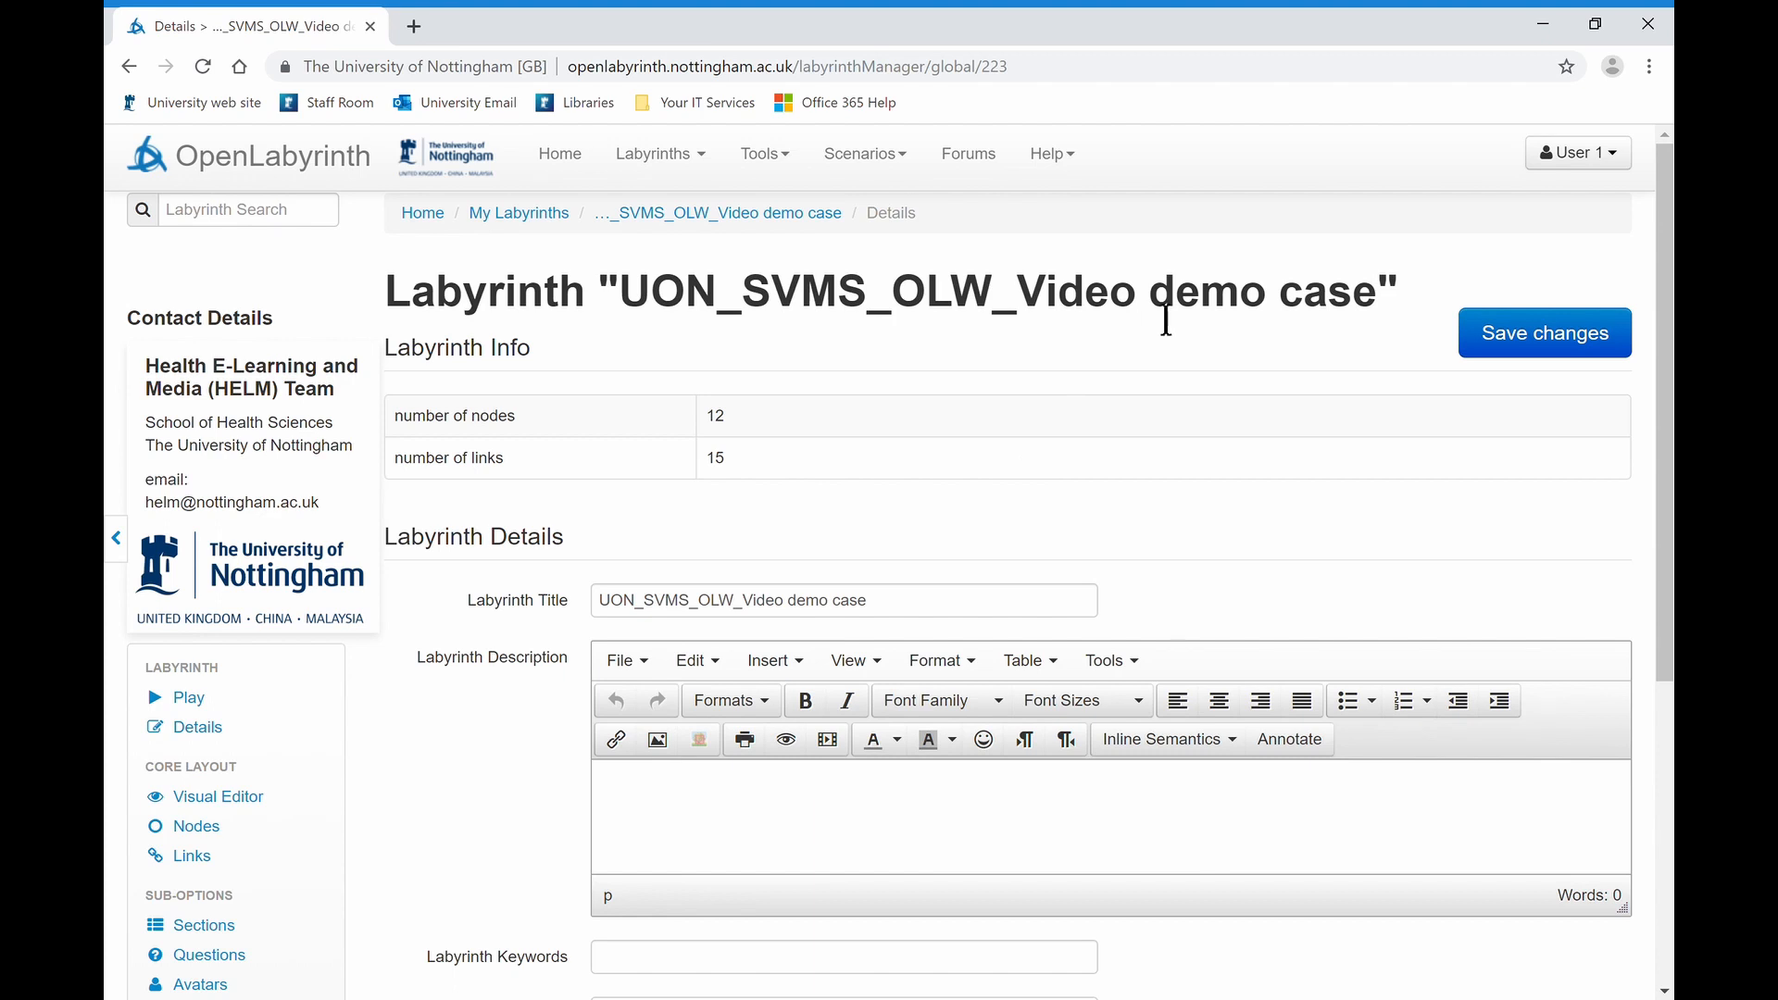
Delete the existing "Cost to client so far £" counter from the video demo case
{"action": "scroll", "coordinate": [1610, 562], "scroll_direction": "down", "scroll_amount": 4}
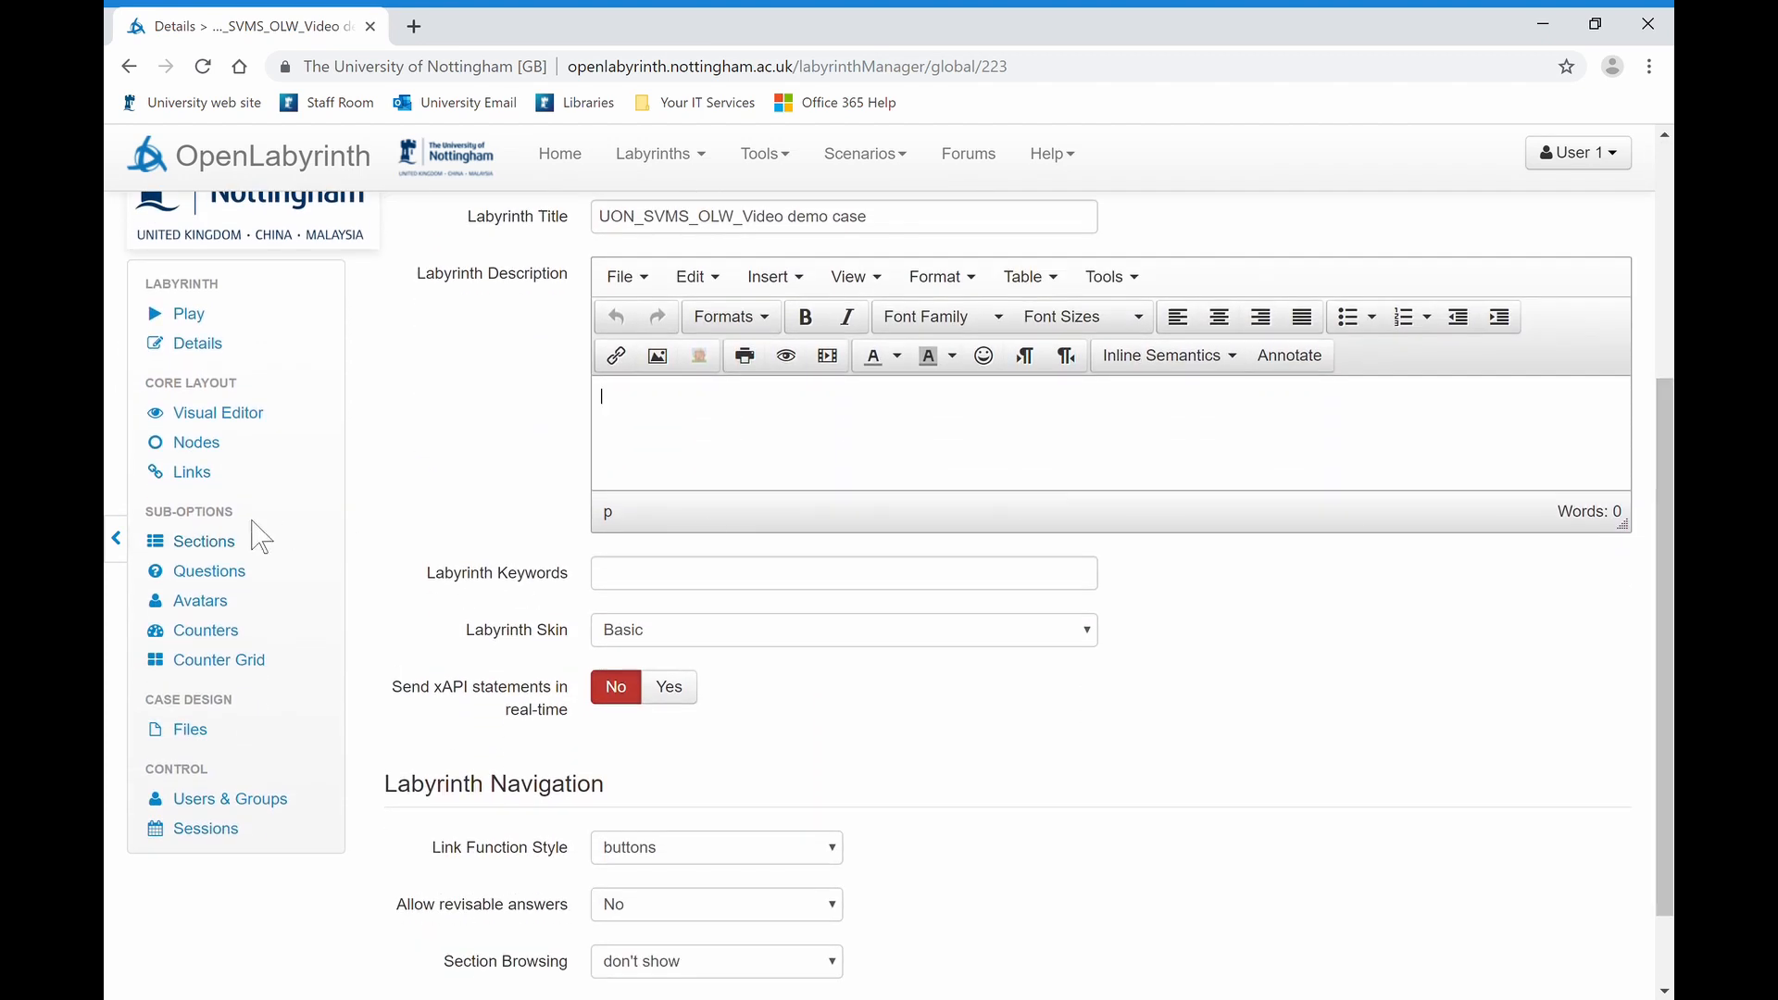
{"action": "left_click", "coordinate": [248, 642]}
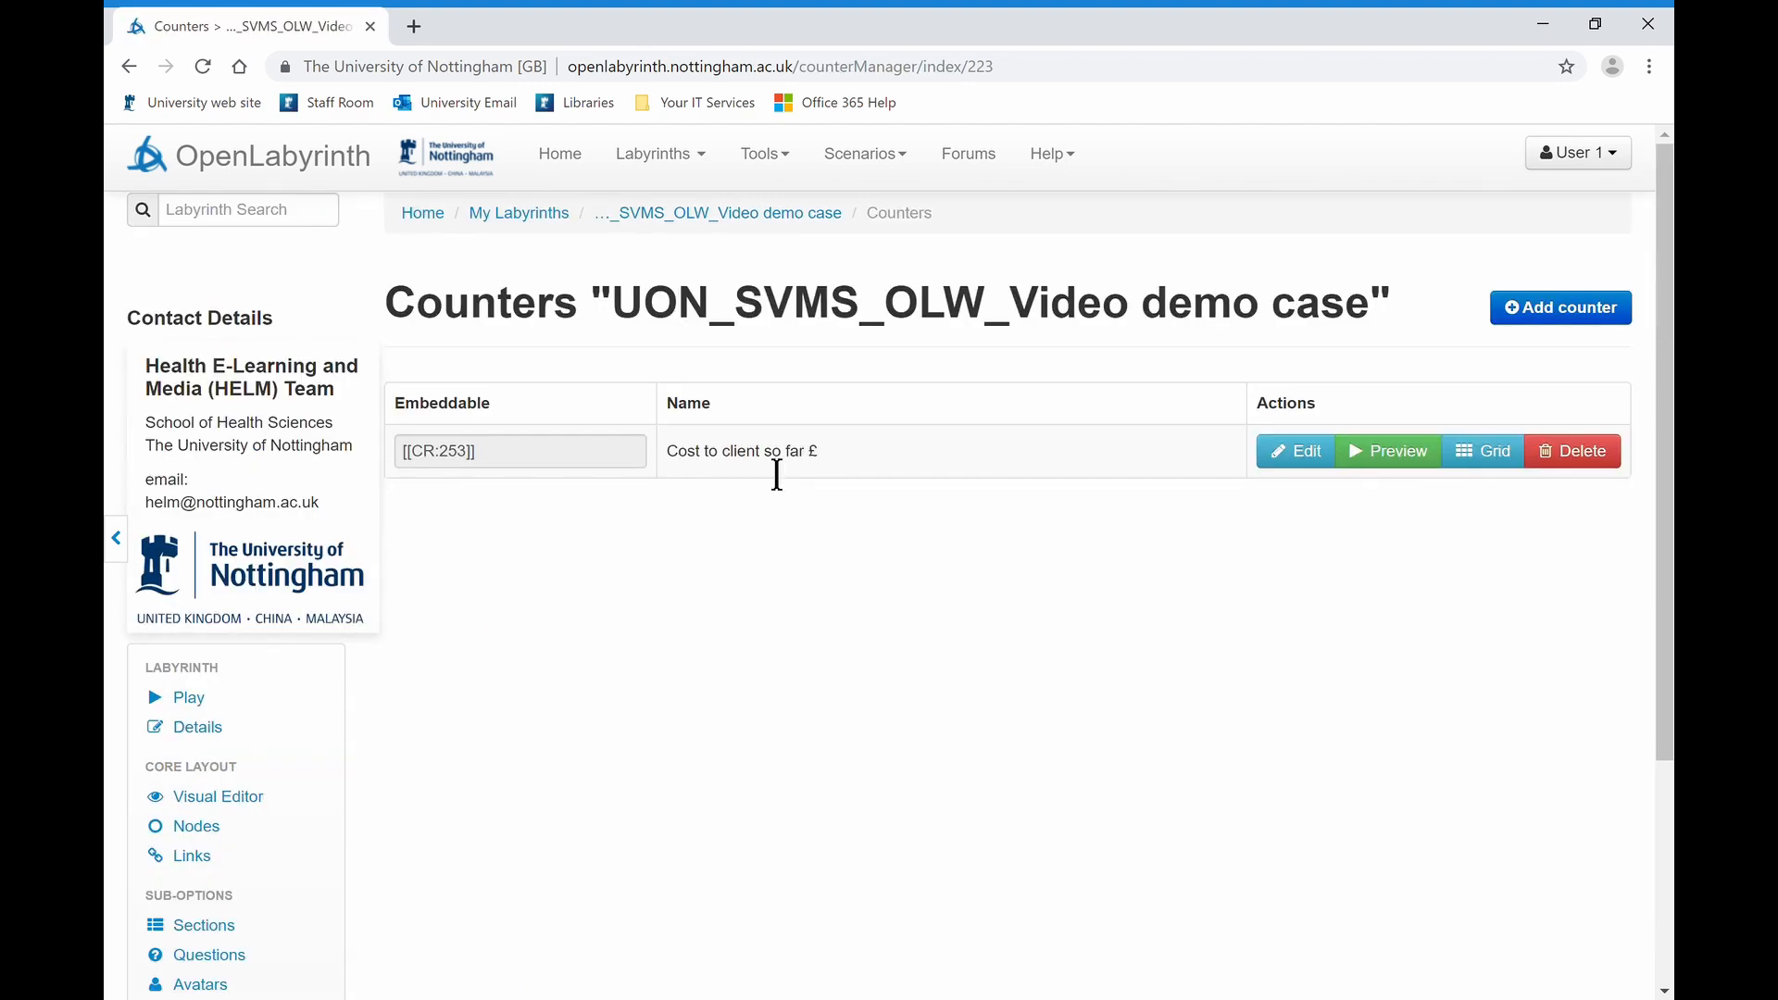
{"action": "left_click", "coordinate": [1571, 454]}
{"action": "left_click", "coordinate": [637, 371]}
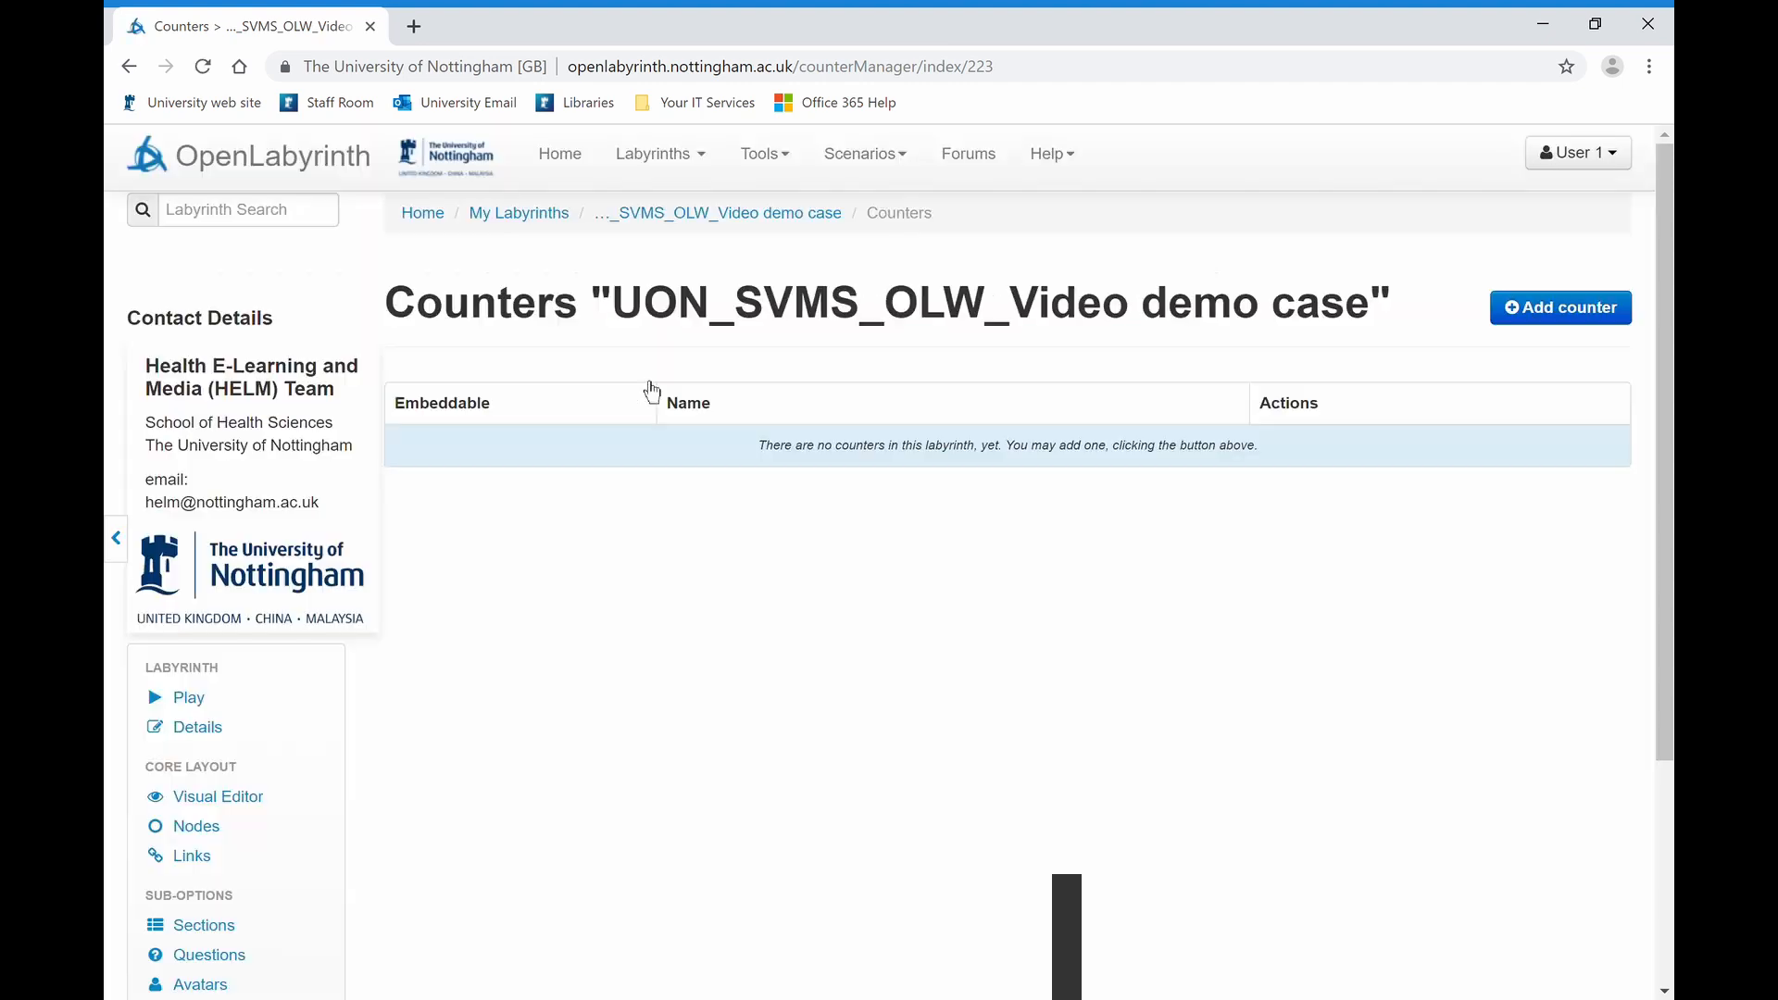
Add a counter named "Cost to client so far £", keeping Regular status and visibility set to show
{"action": "left_click", "coordinate": [1545, 319]}
{"action": "scroll", "coordinate": [700, 551], "scroll_direction": "down", "scroll_amount": 1}
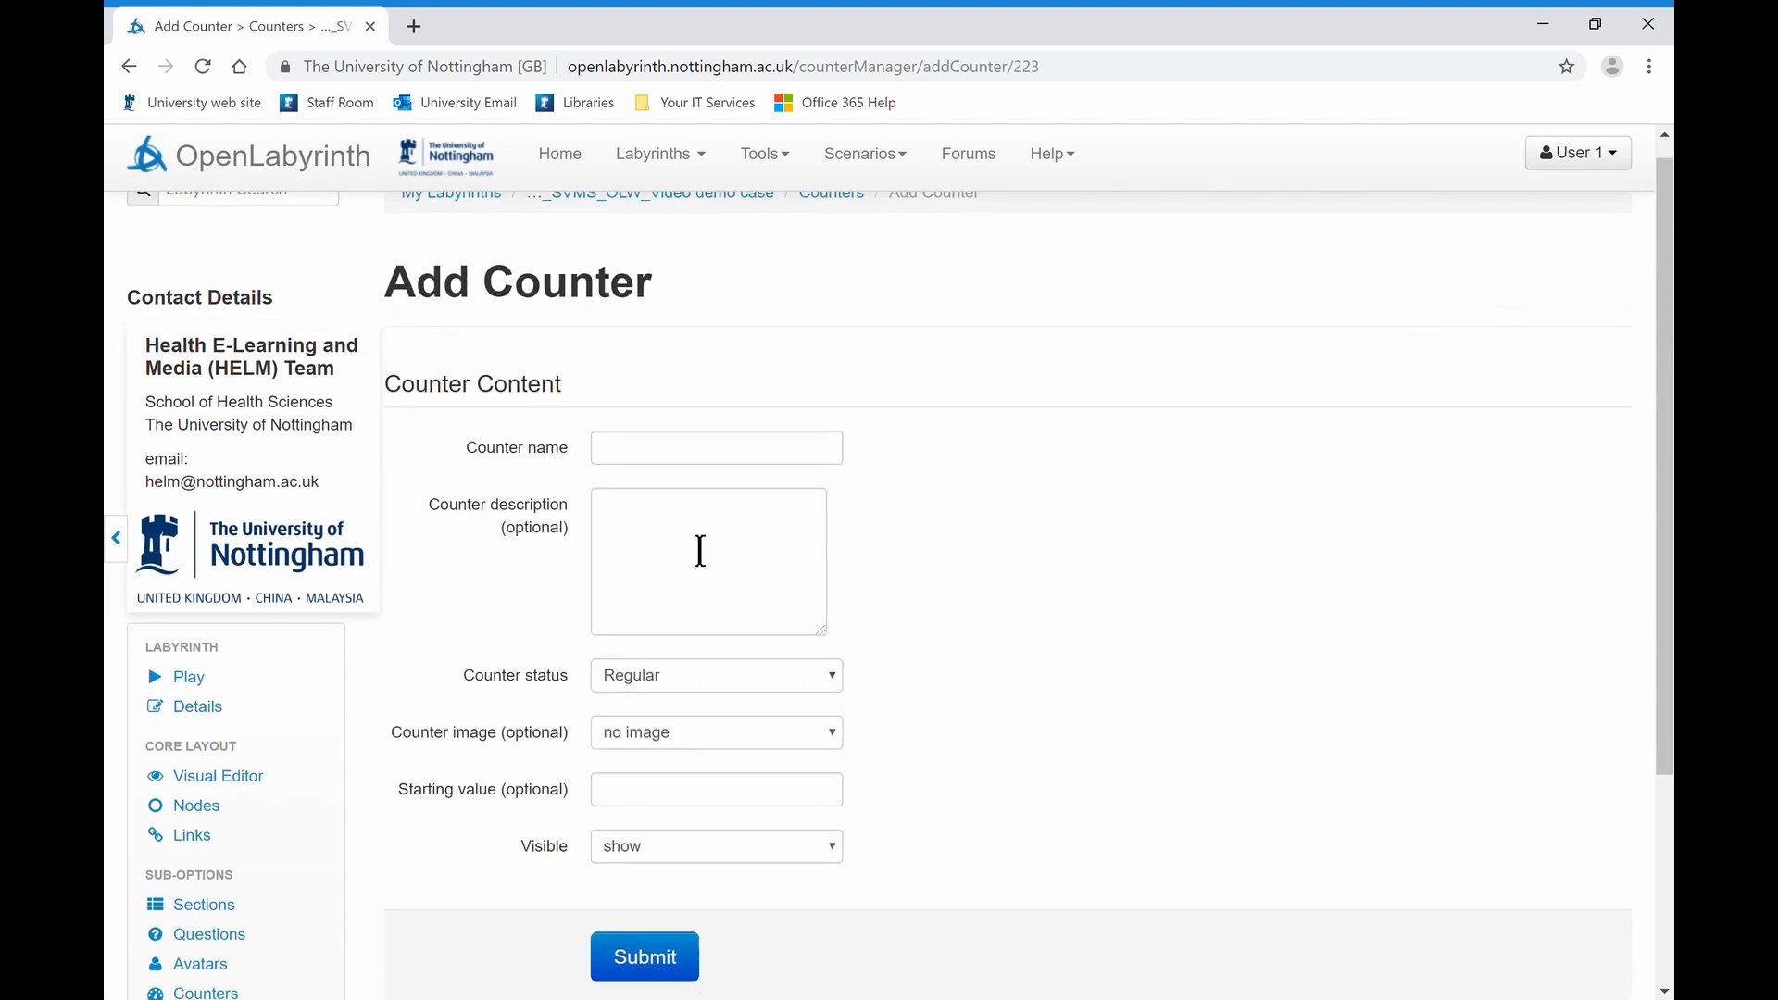
{"action": "left_click", "coordinate": [708, 460]}
{"action": "type", "text": "Cost to client so far £"}
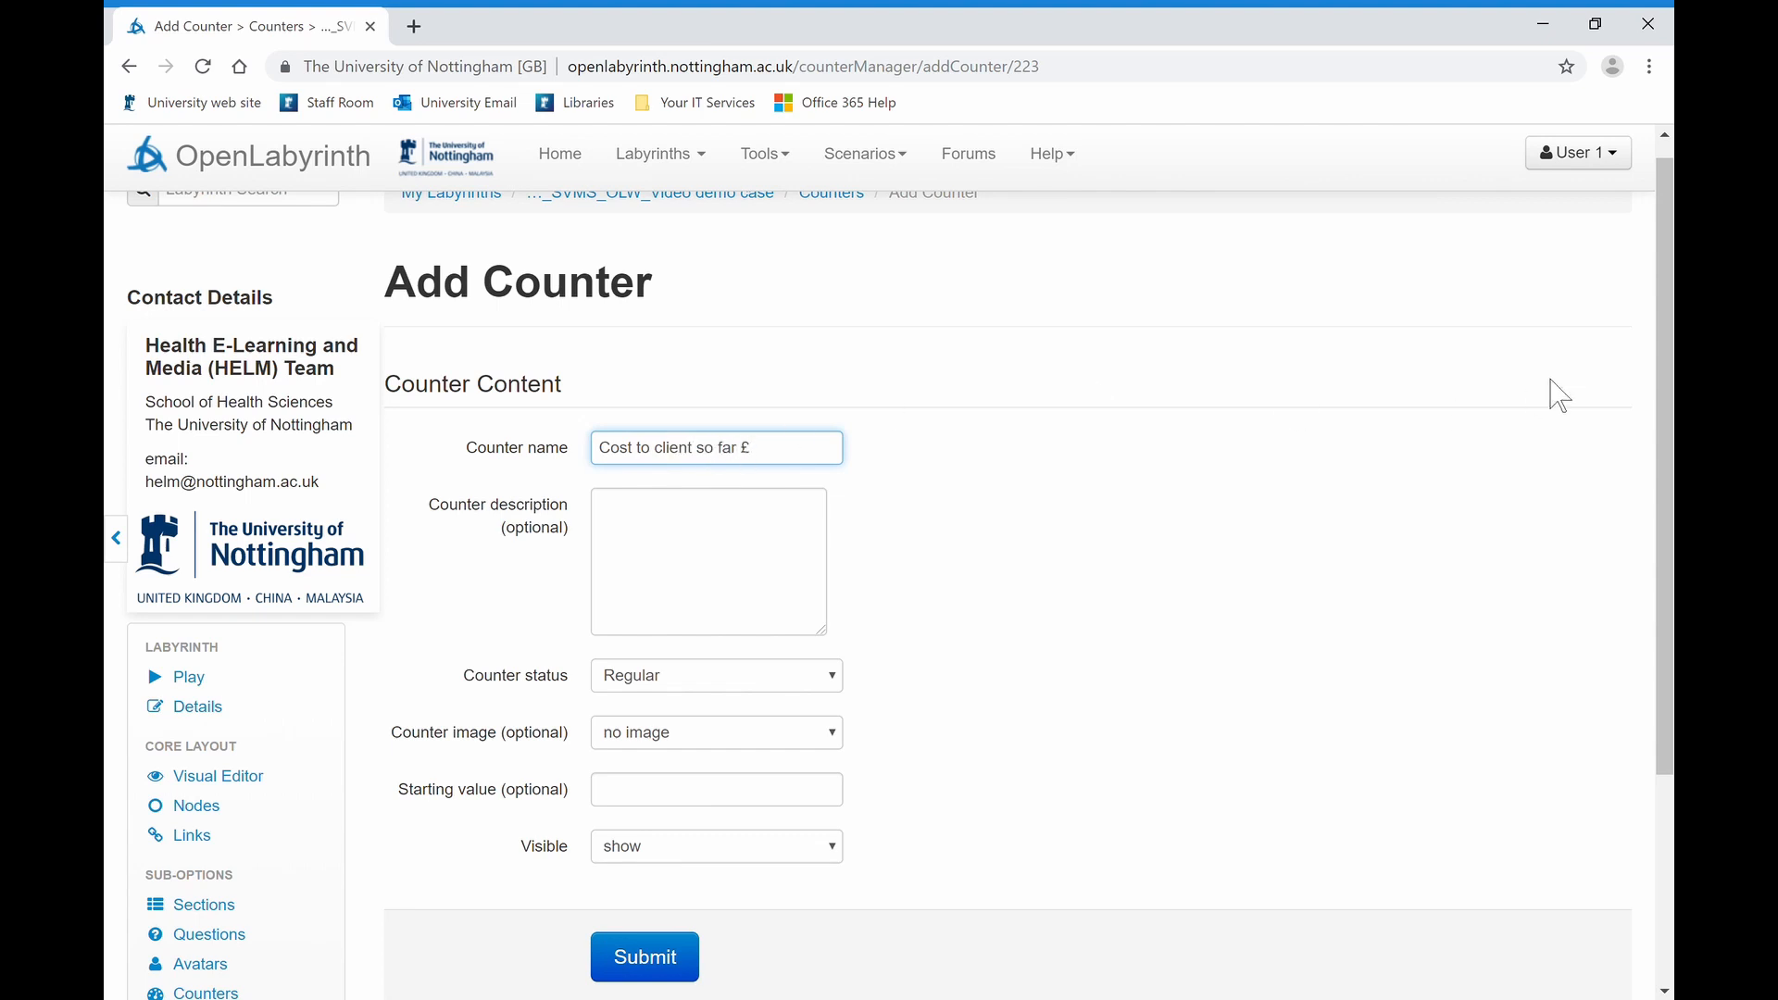
{"action": "scroll", "coordinate": [1667, 377], "scroll_direction": "down", "scroll_amount": 2}
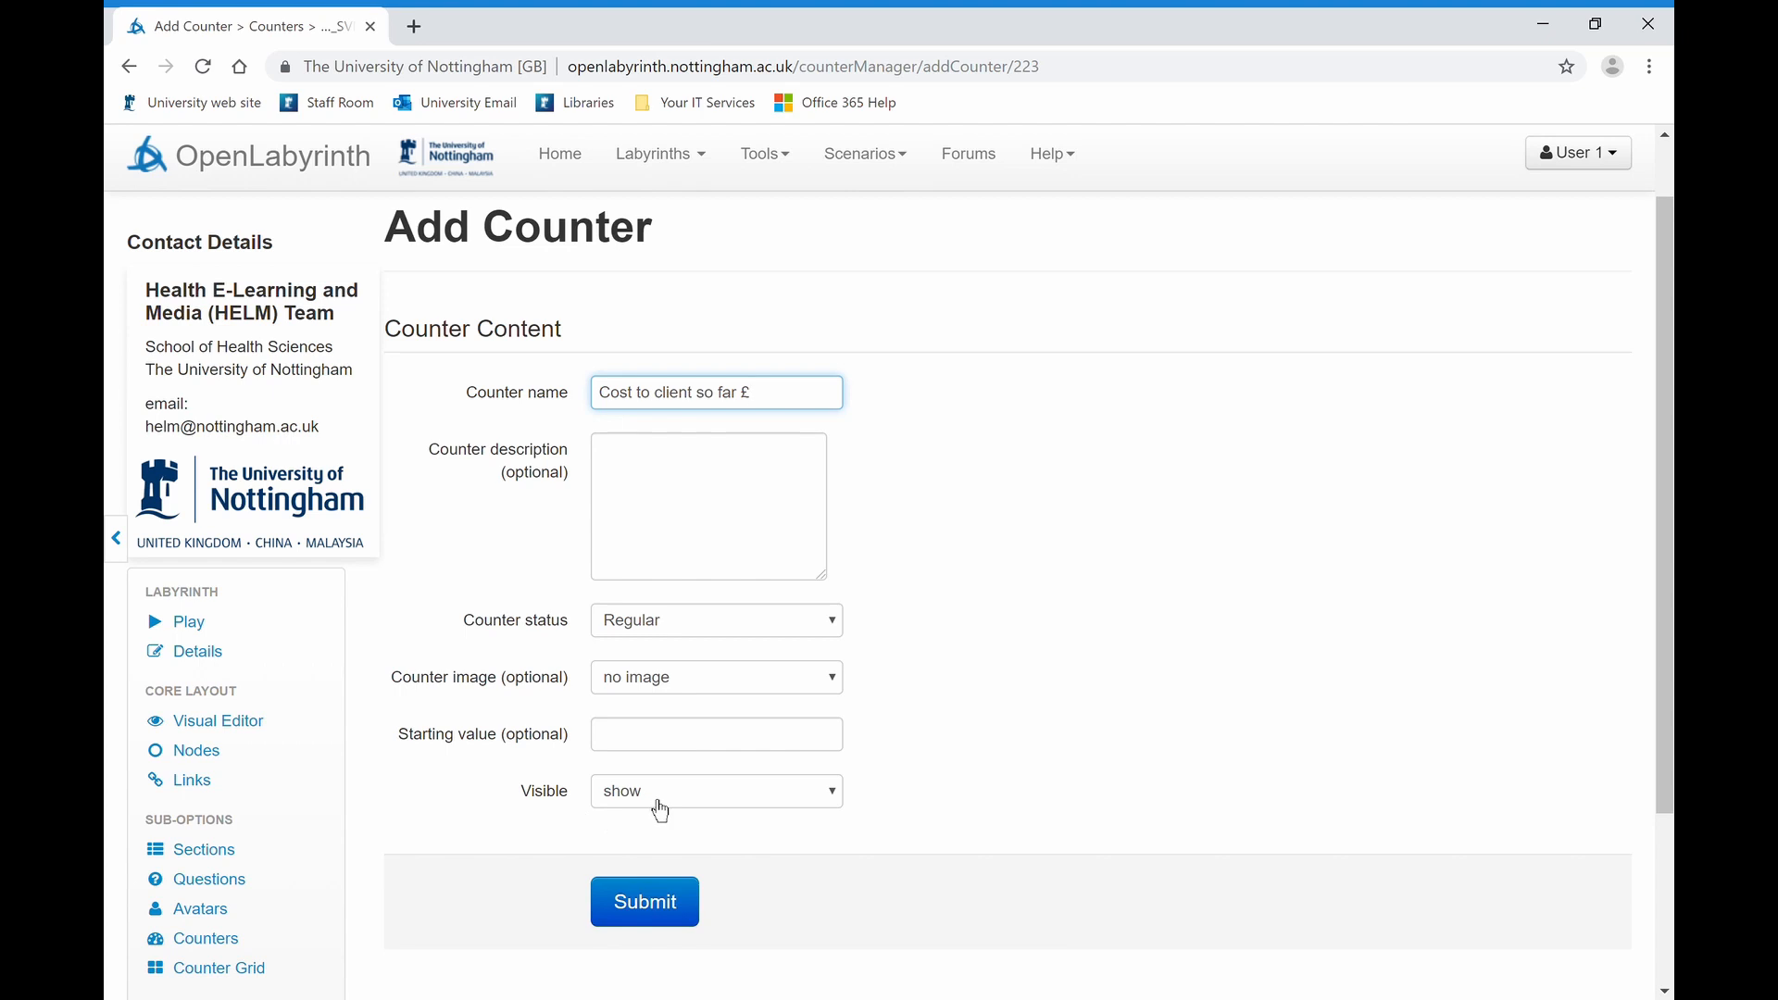
{"action": "left_click", "coordinate": [645, 903]}
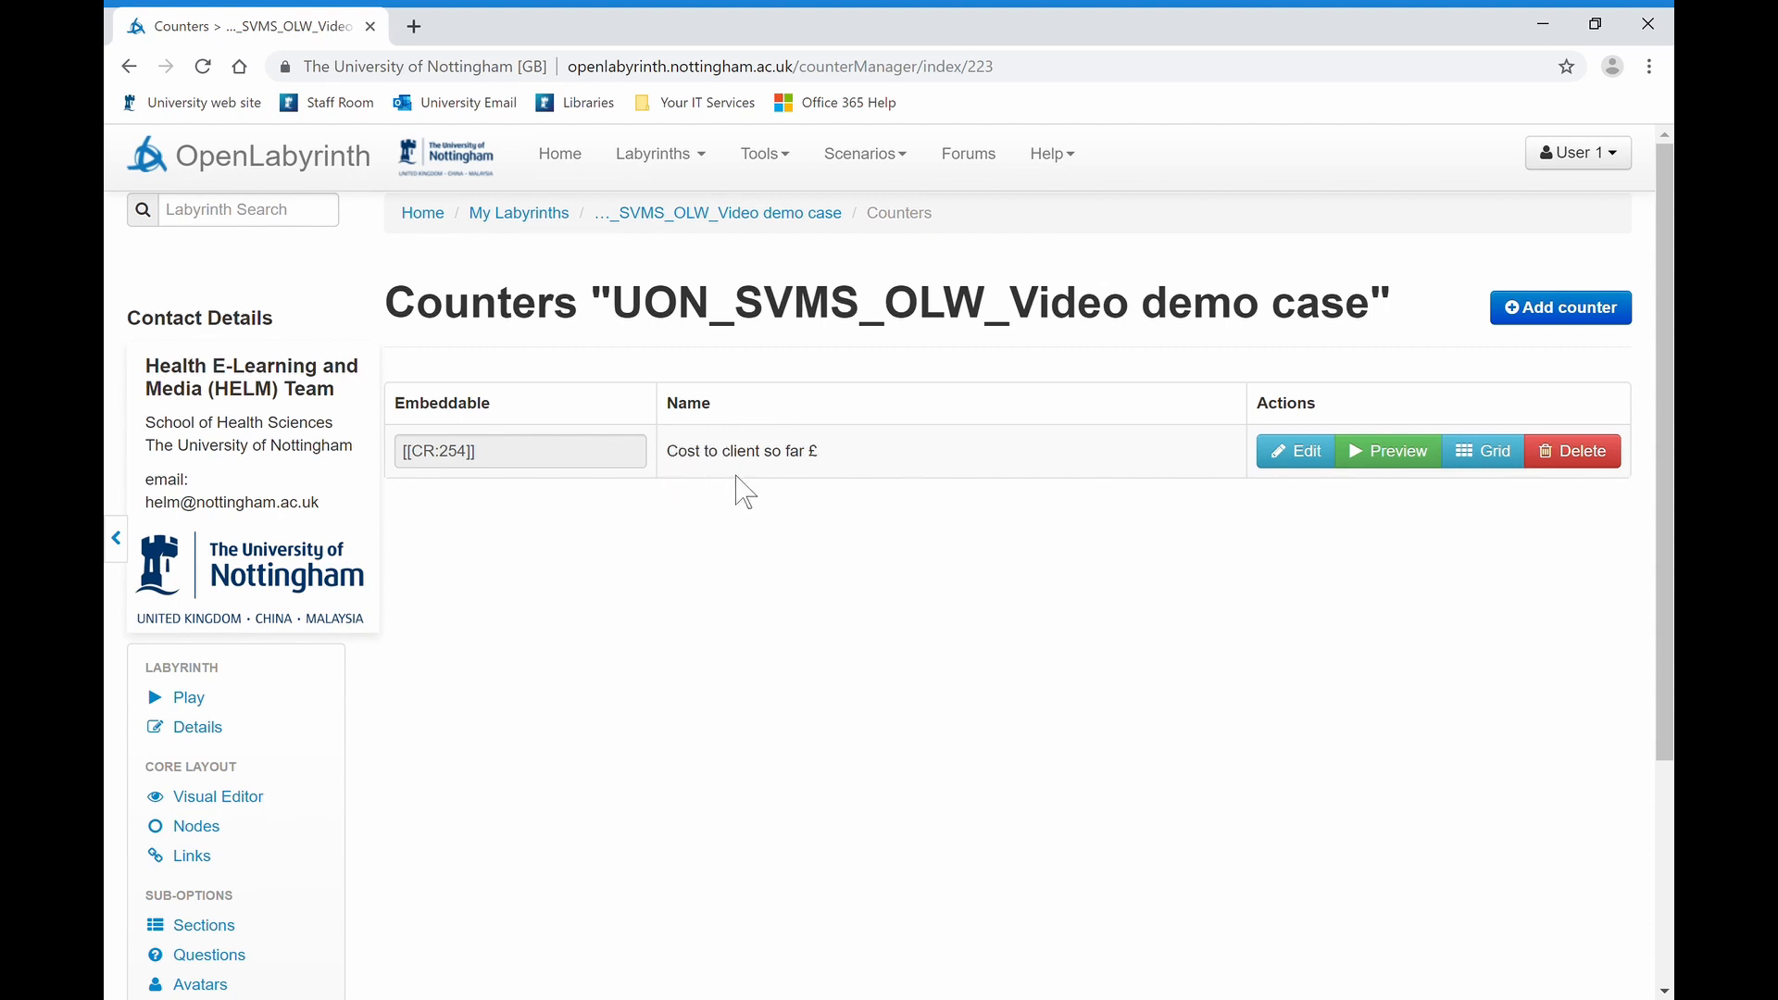
Open the new counter's grid and turn off its appearance on all nodes
{"action": "left_click_drag", "start_coordinate": [1663, 602], "coordinate": [1664, 703]}
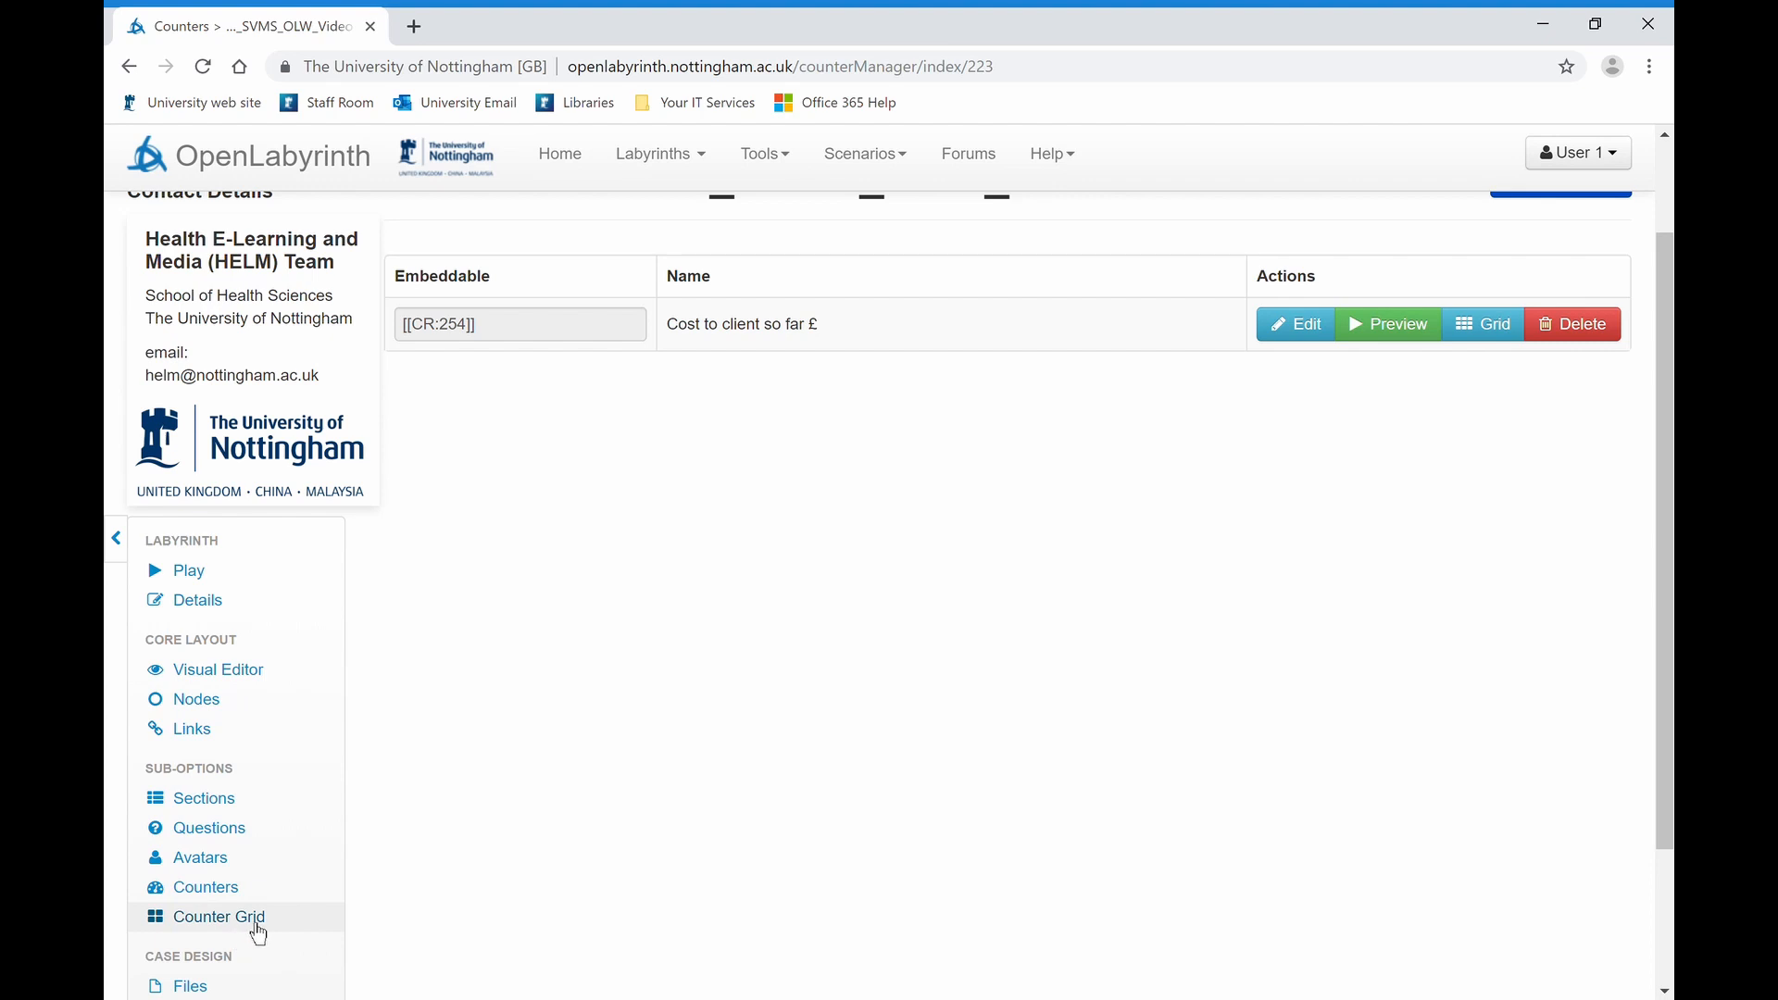
{"action": "left_click", "coordinate": [1497, 324]}
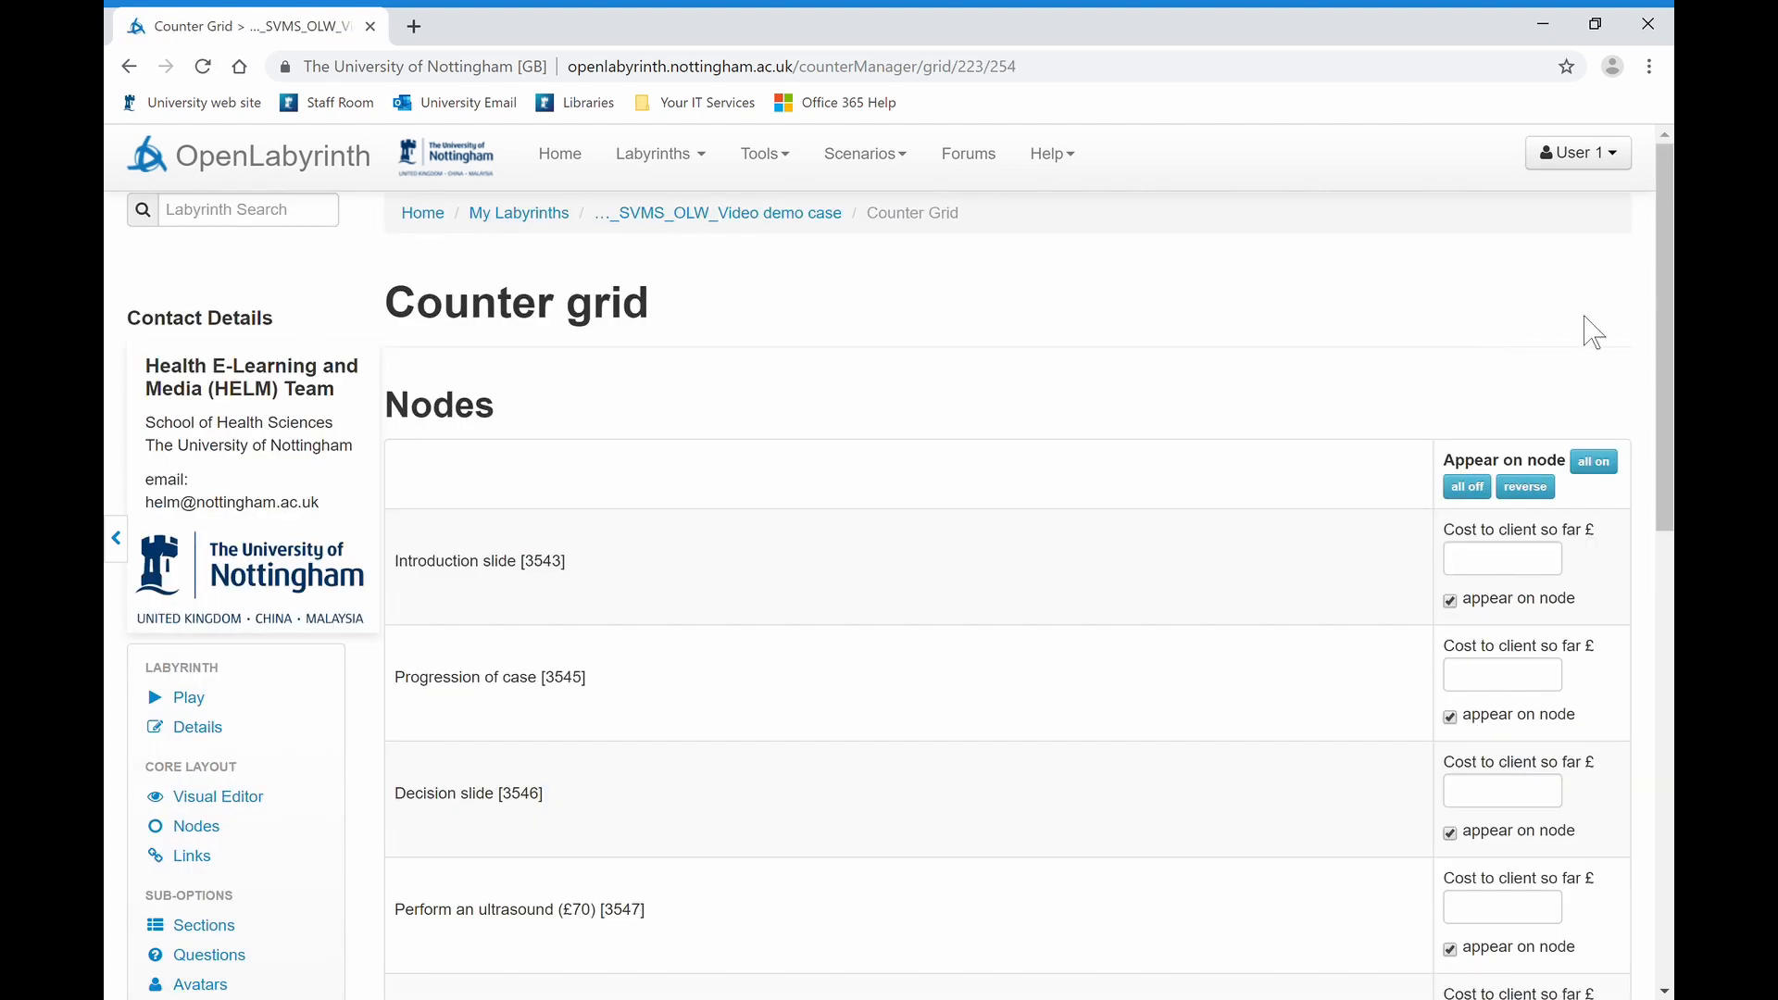
{"action": "mouse_move", "coordinate": [1666, 310]}
{"action": "left_mouse_down"}
{"action": "mouse_move", "coordinate": [1666, 566]}
{"action": "mouse_move", "coordinate": [1663, 370]}
{"action": "mouse_move", "coordinate": [1645, 329]}
{"action": "left_mouse_up"}
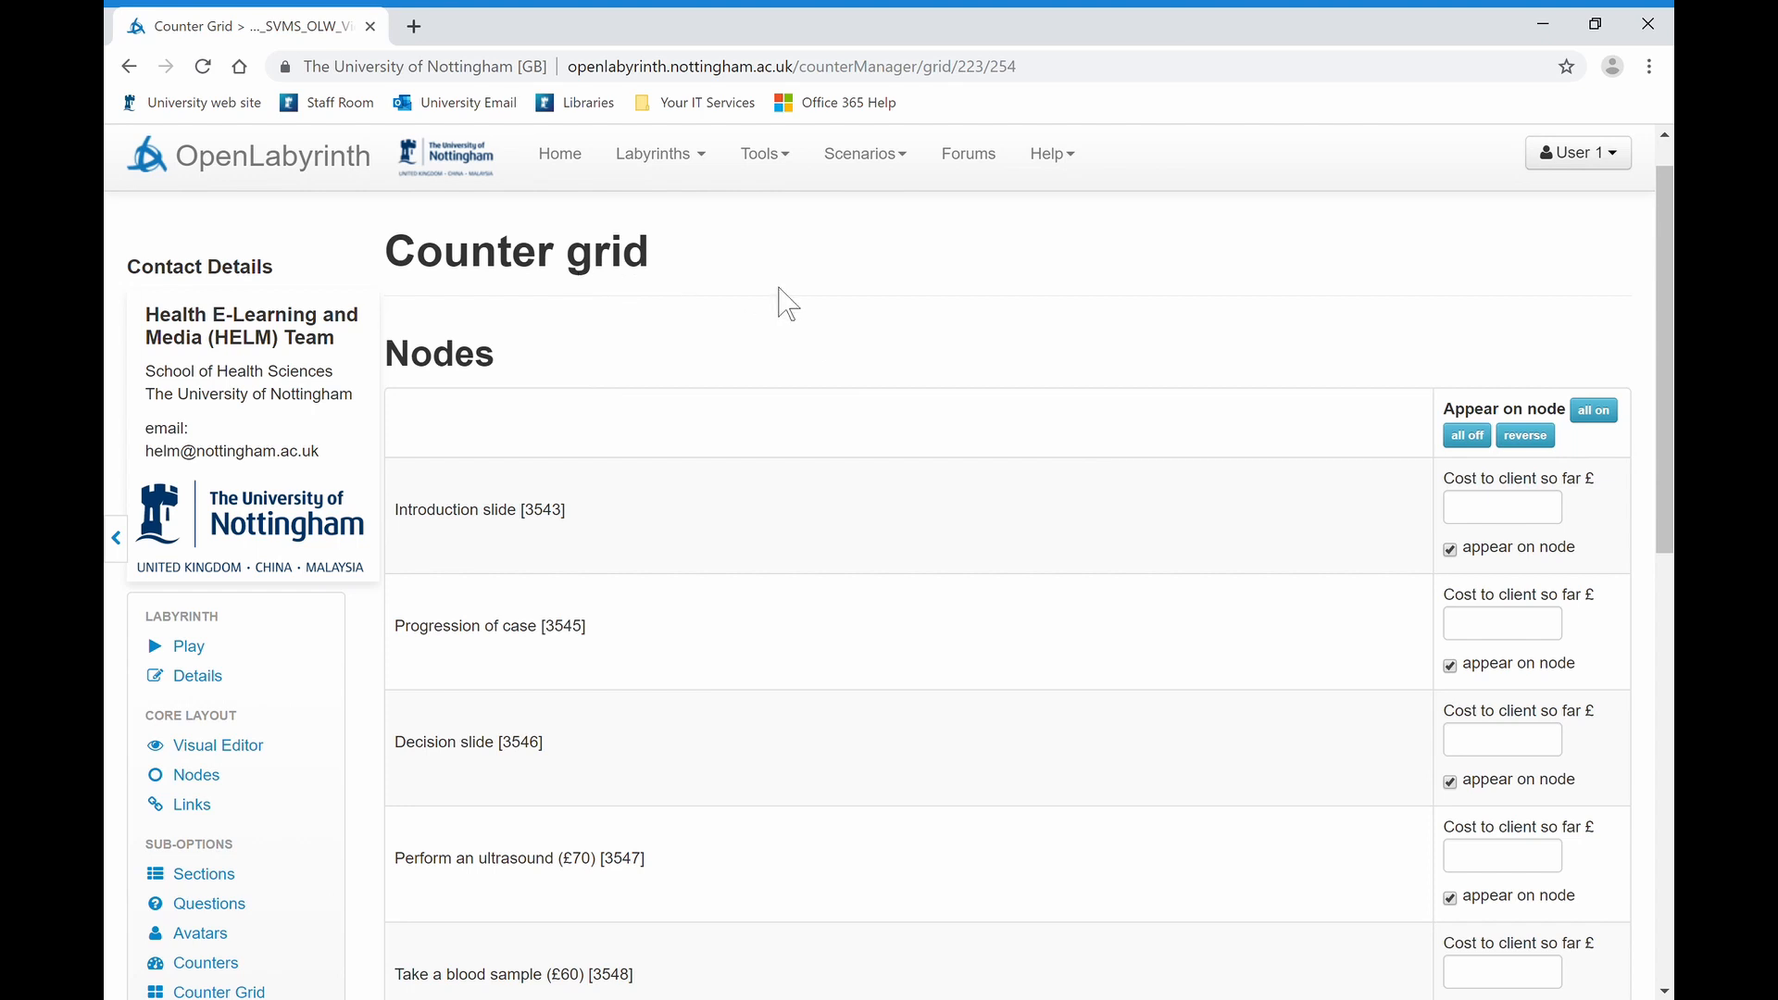
{"action": "left_click_drag", "start_coordinate": [1666, 297], "coordinate": [1667, 276]}
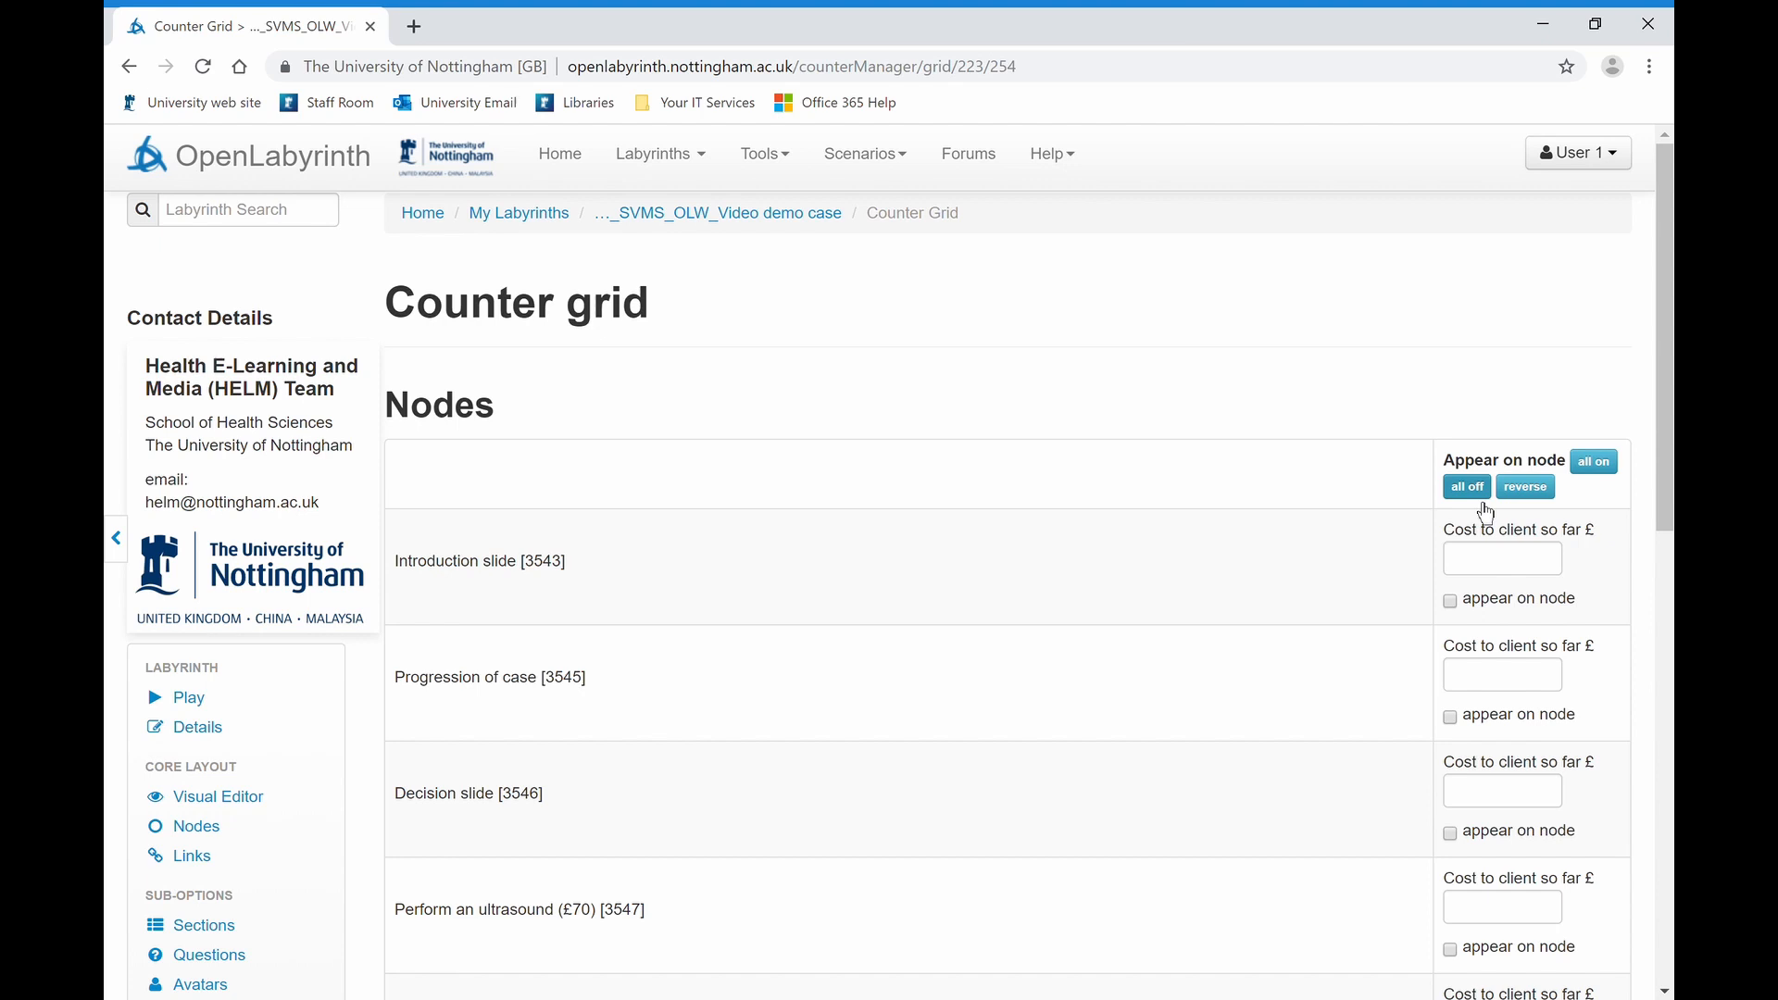
Make the counter appear on the ultrasound, blood sample and radiography nodes, with values +70, +60 and +140 respectively
{"action": "left_click_drag", "start_coordinate": [1670, 338], "coordinate": [1671, 435]}
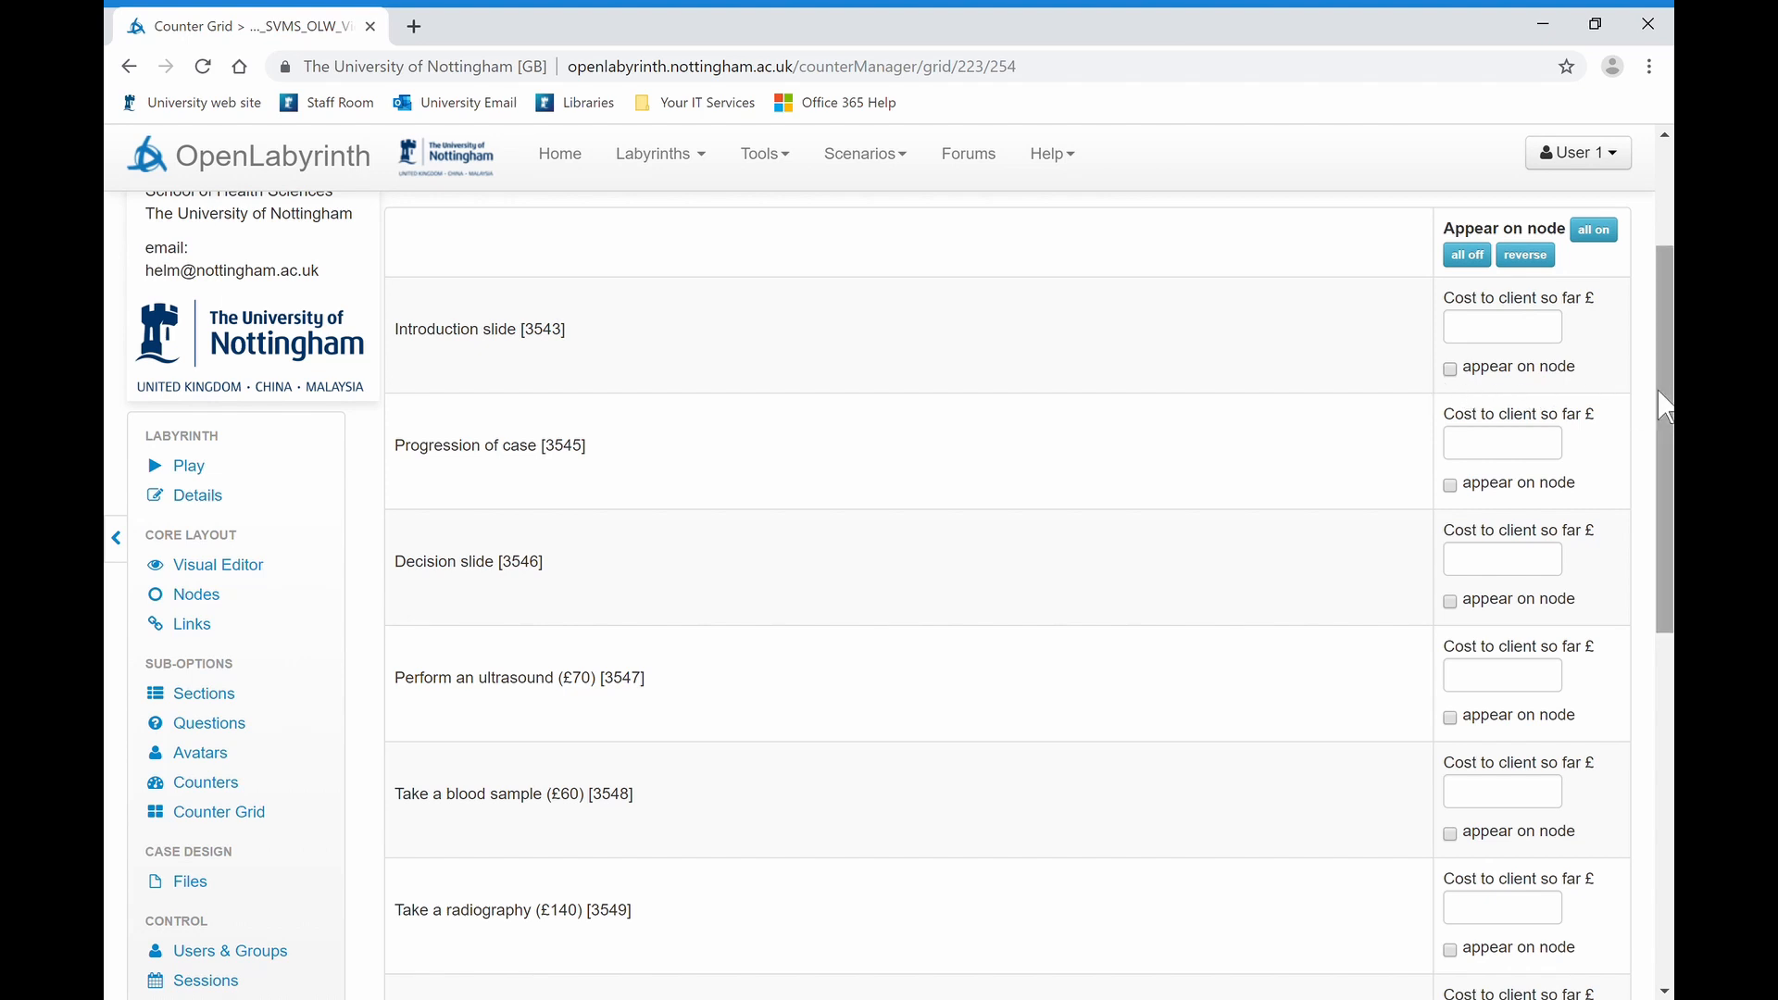
{"action": "left_click_drag", "start_coordinate": [1663, 404], "coordinate": [1664, 494]}
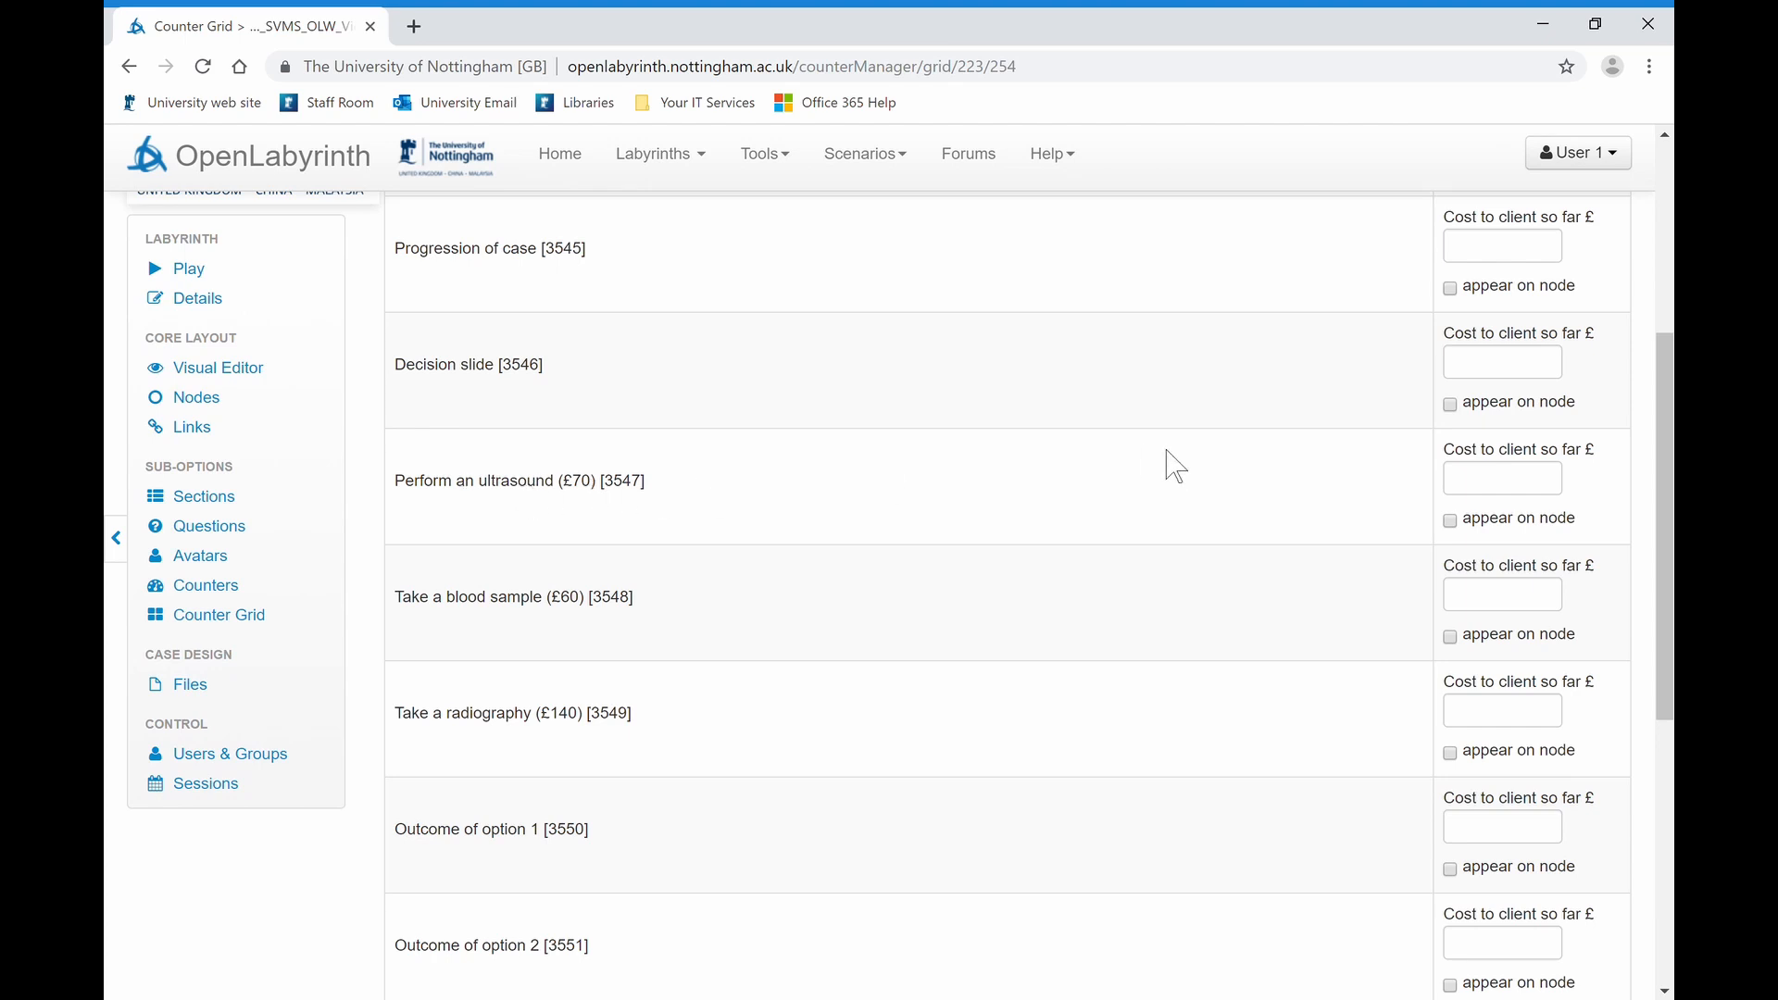
{"action": "left_click", "coordinate": [1480, 486]}
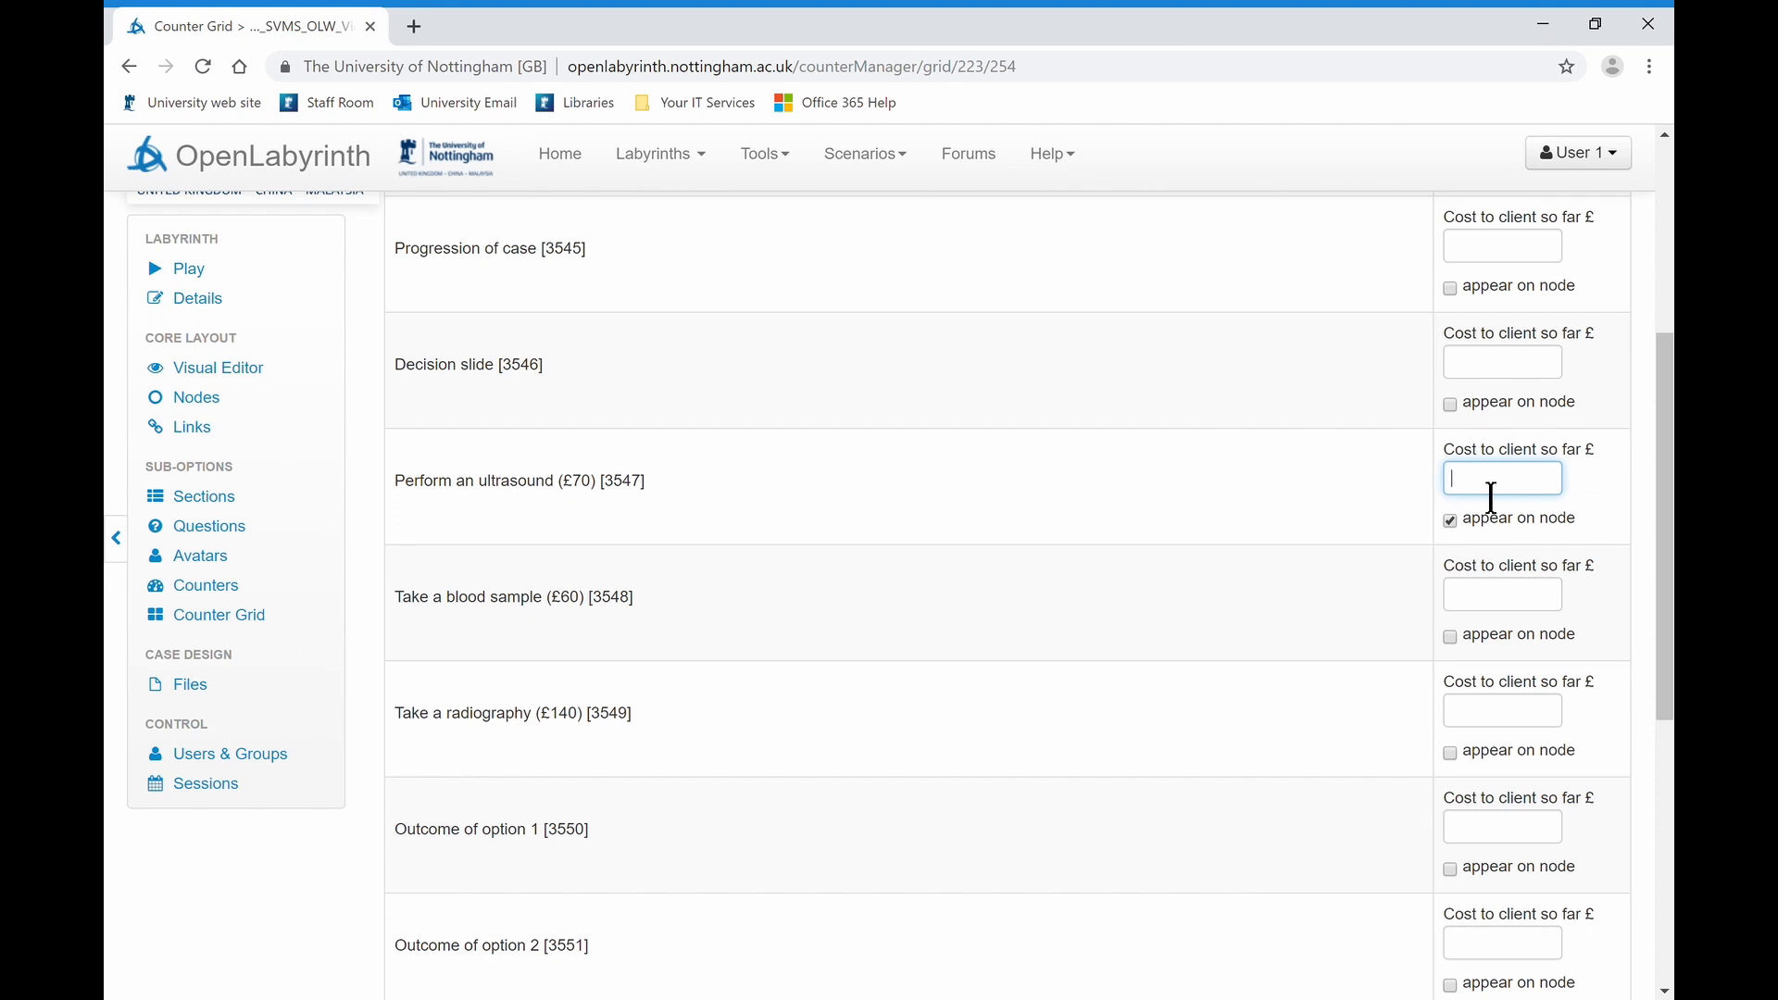
{"action": "type", "text": "+70"}
{"action": "left_click", "coordinate": [1460, 633]}
{"action": "left_click", "coordinate": [1498, 608]}
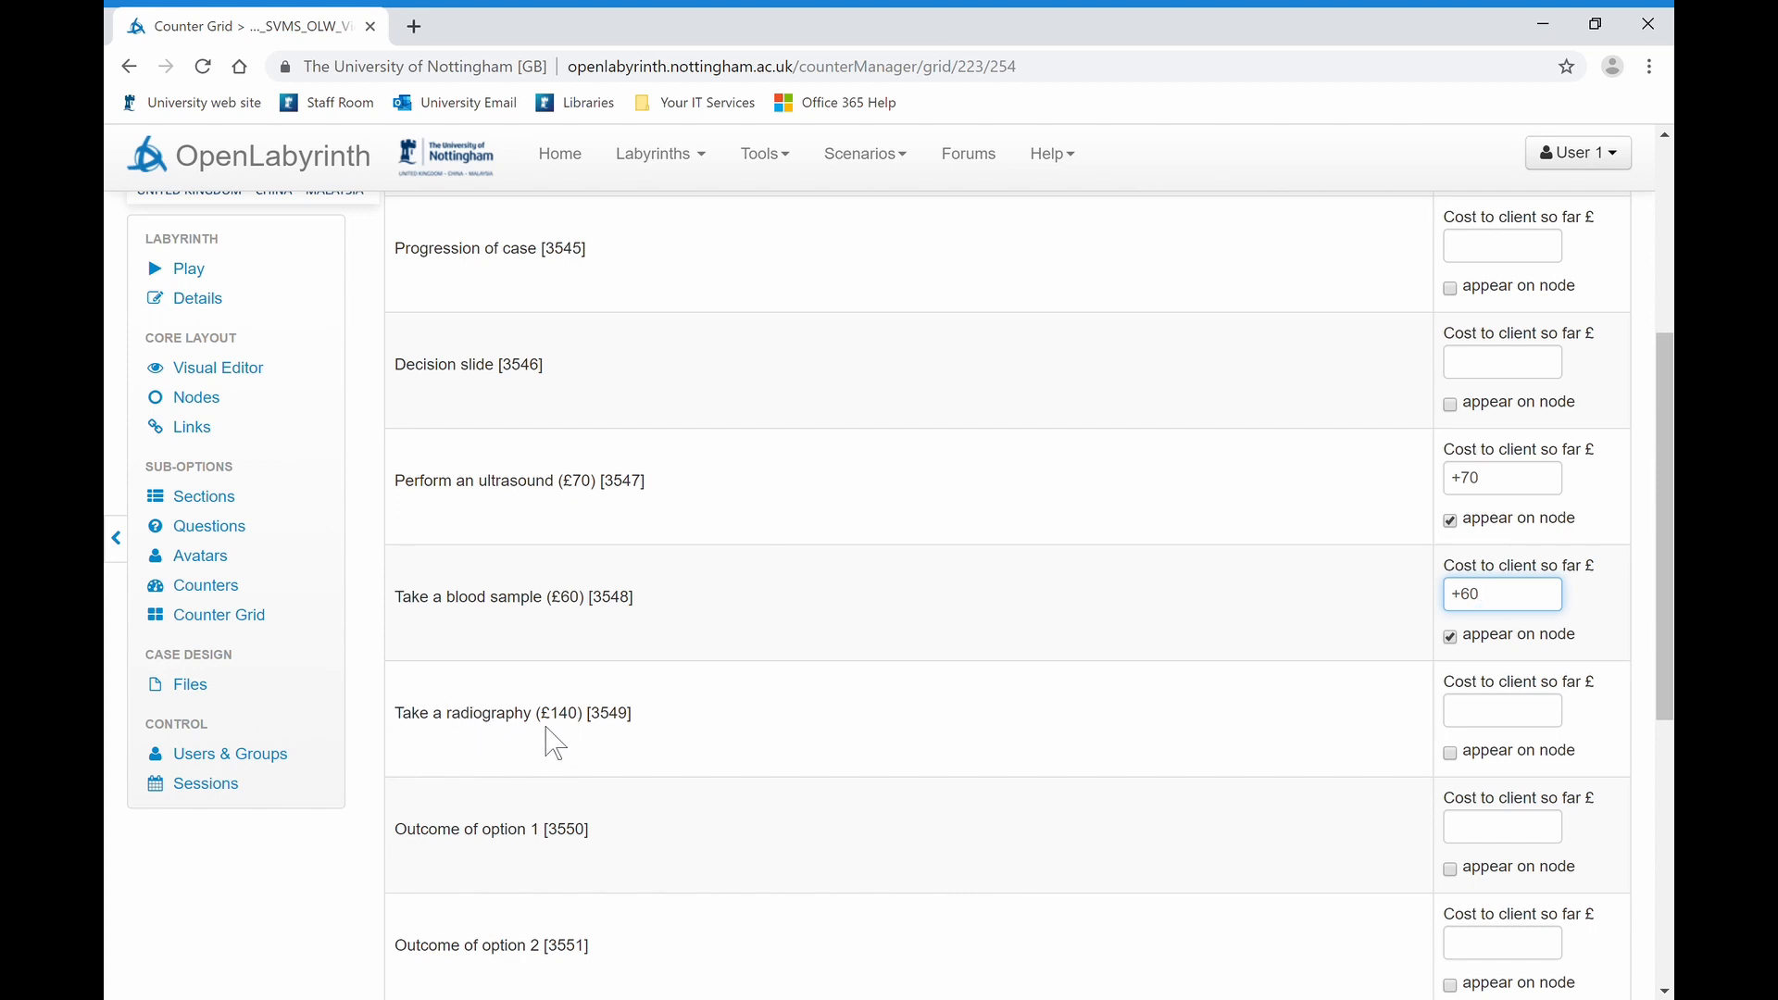
{"action": "left_click", "coordinate": [1531, 724]}
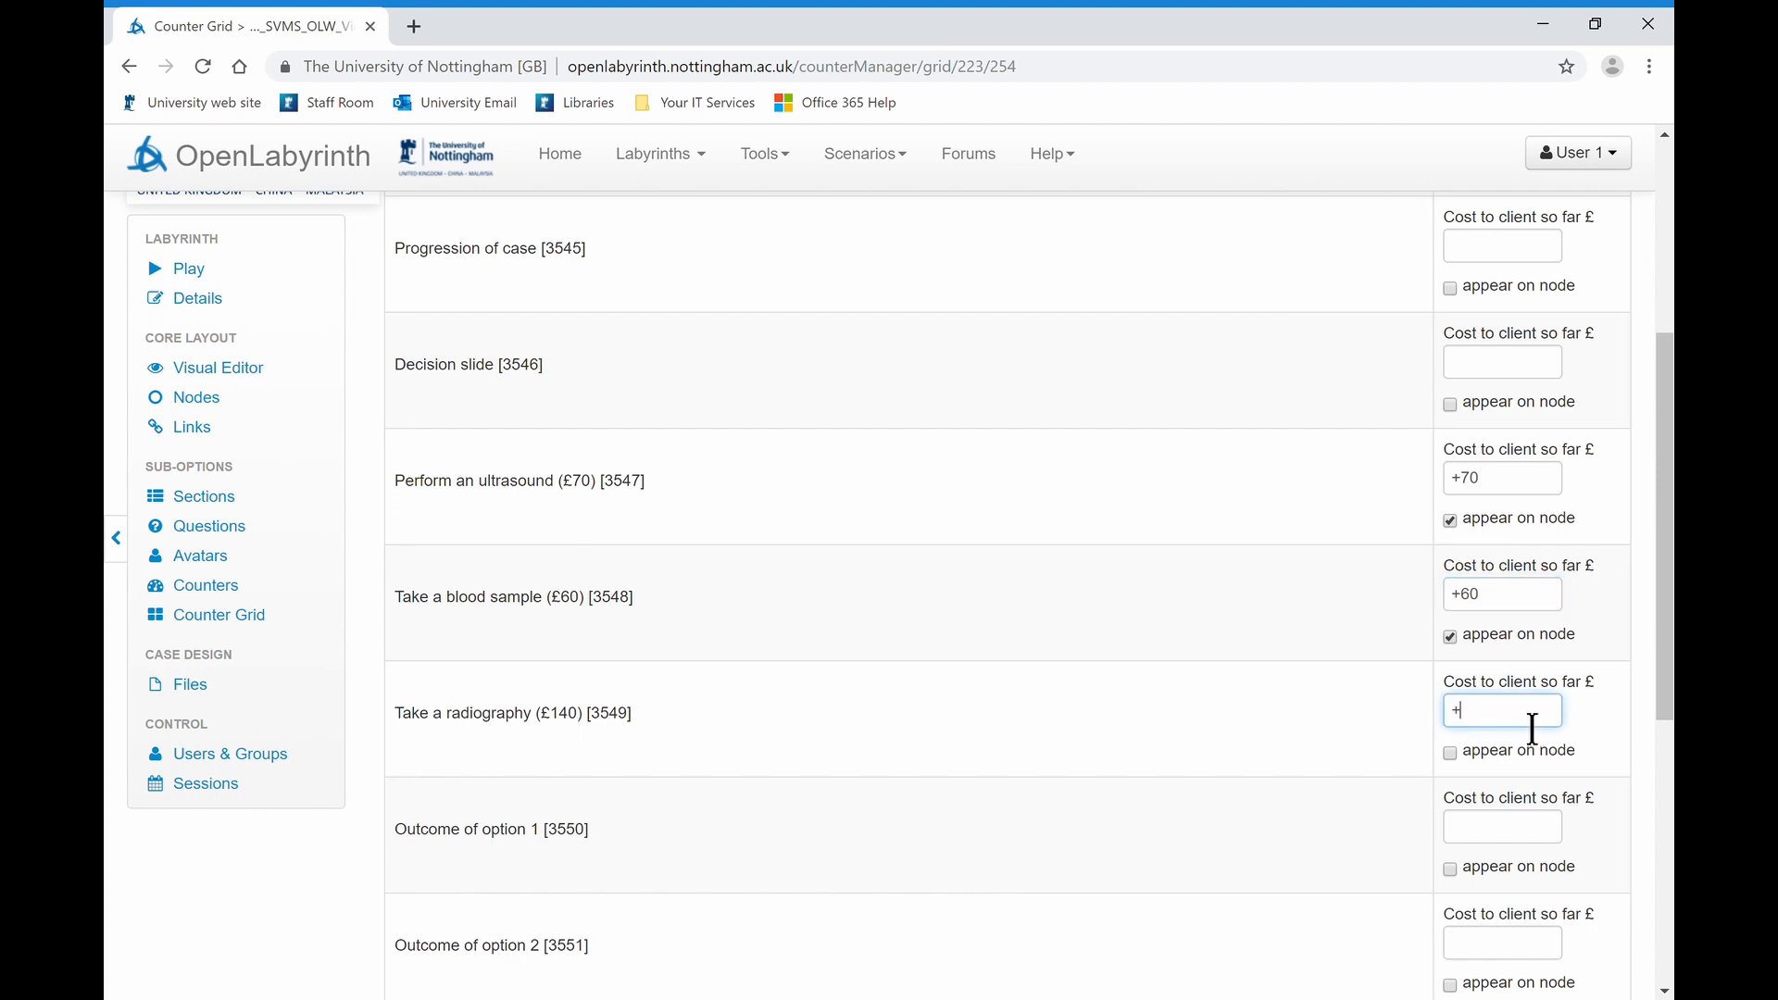
{"action": "left_click", "coordinate": [1454, 754]}
Make the counter appear on the outcome nodes for options 1, 2 and 3 and Outcome of the case, and save the grid
{"action": "scroll", "coordinate": [1667, 609], "scroll_direction": "down", "scroll_amount": 4}
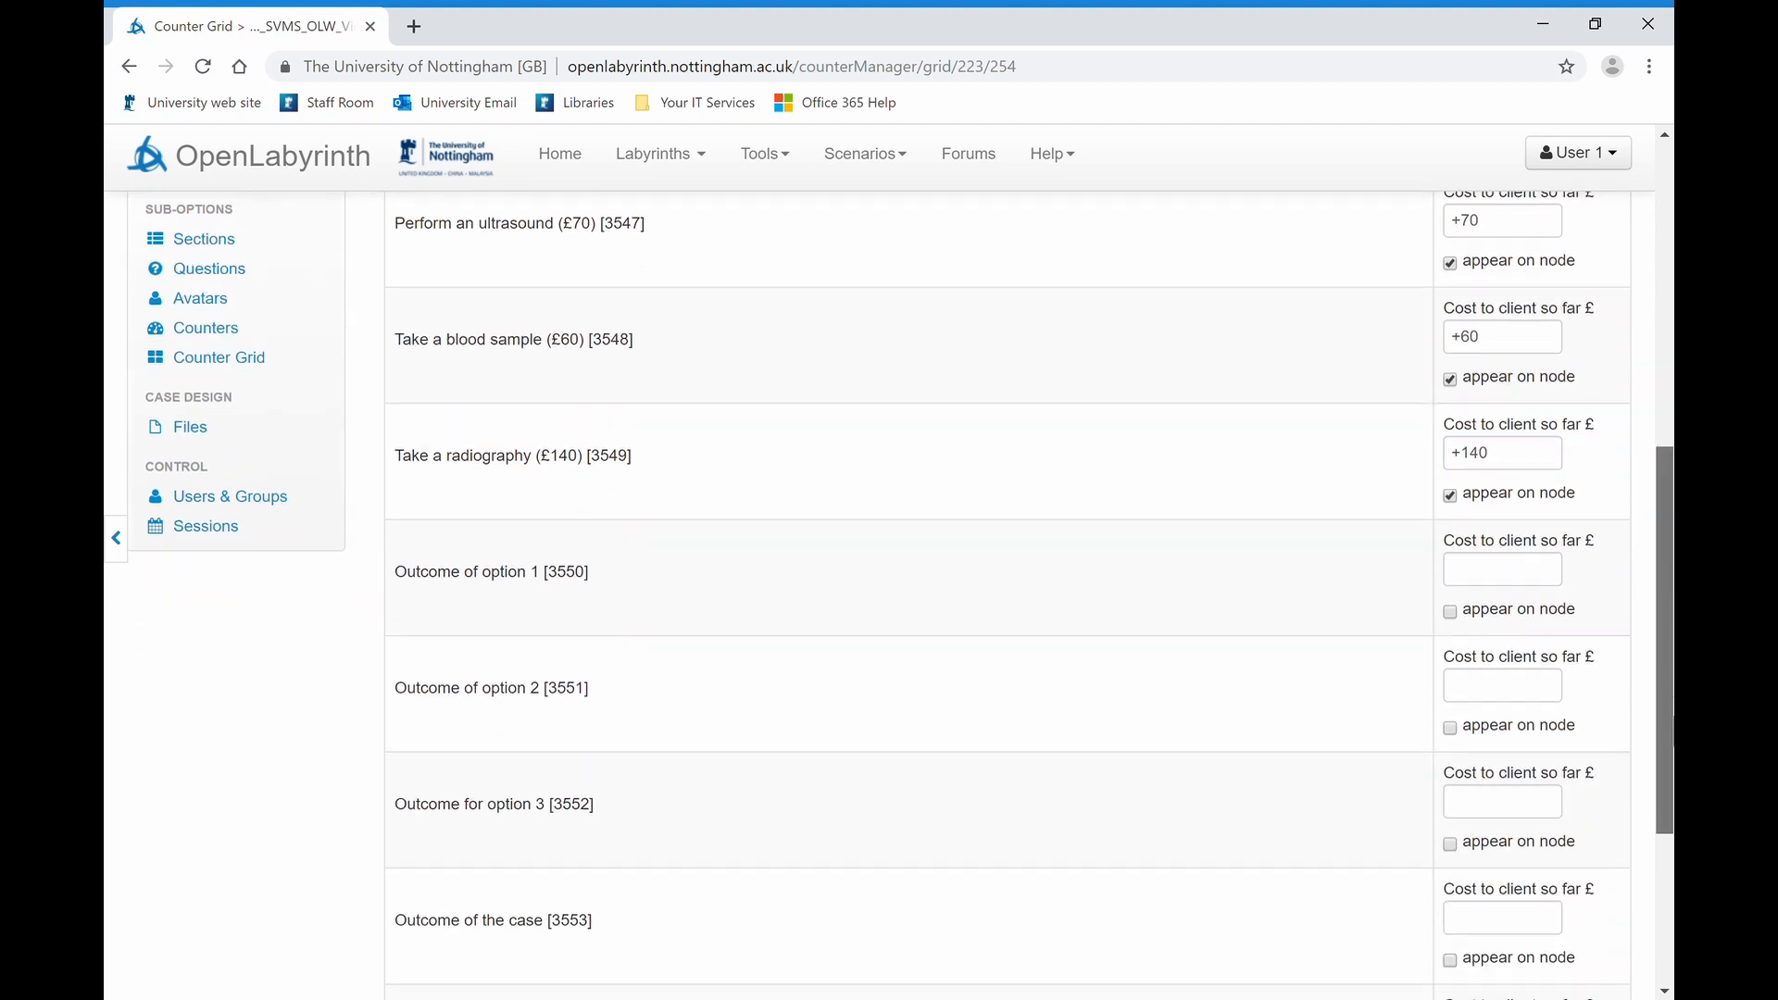
{"action": "left_click", "coordinate": [1450, 481]}
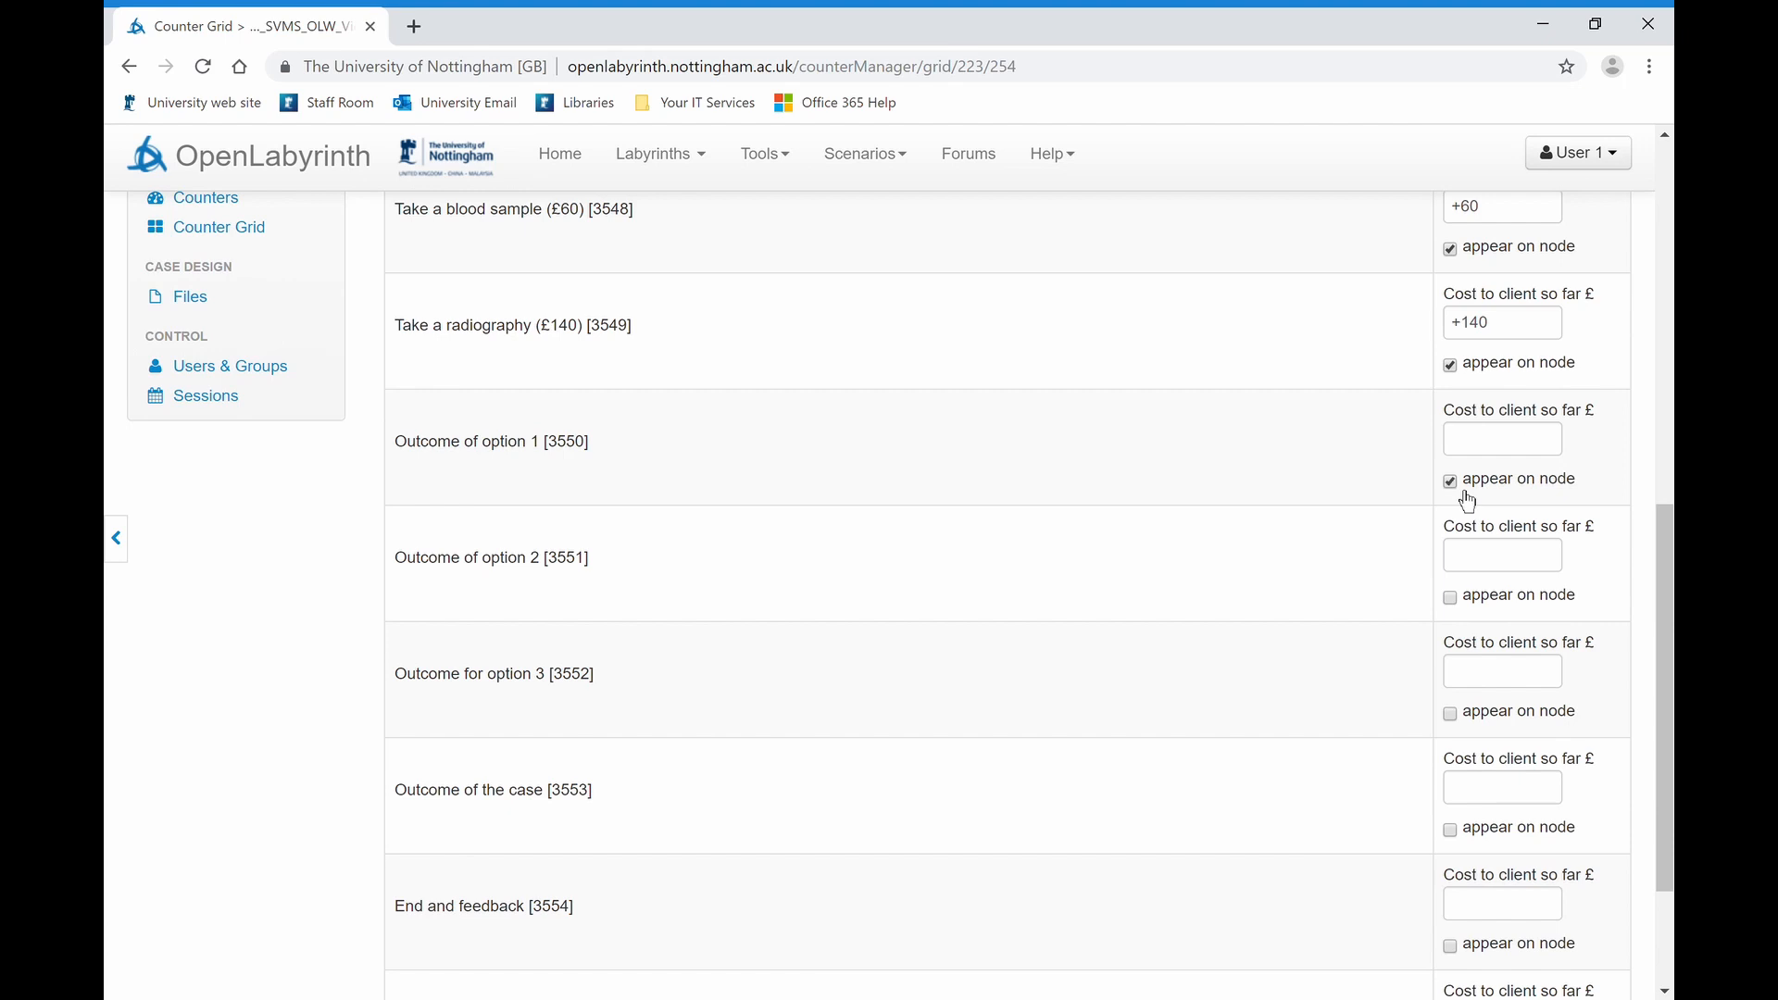
{"action": "left_click", "coordinate": [1450, 597]}
{"action": "left_click", "coordinate": [1450, 713]}
{"action": "scroll", "coordinate": [1672, 693], "scroll_direction": "down", "scroll_amount": 3}
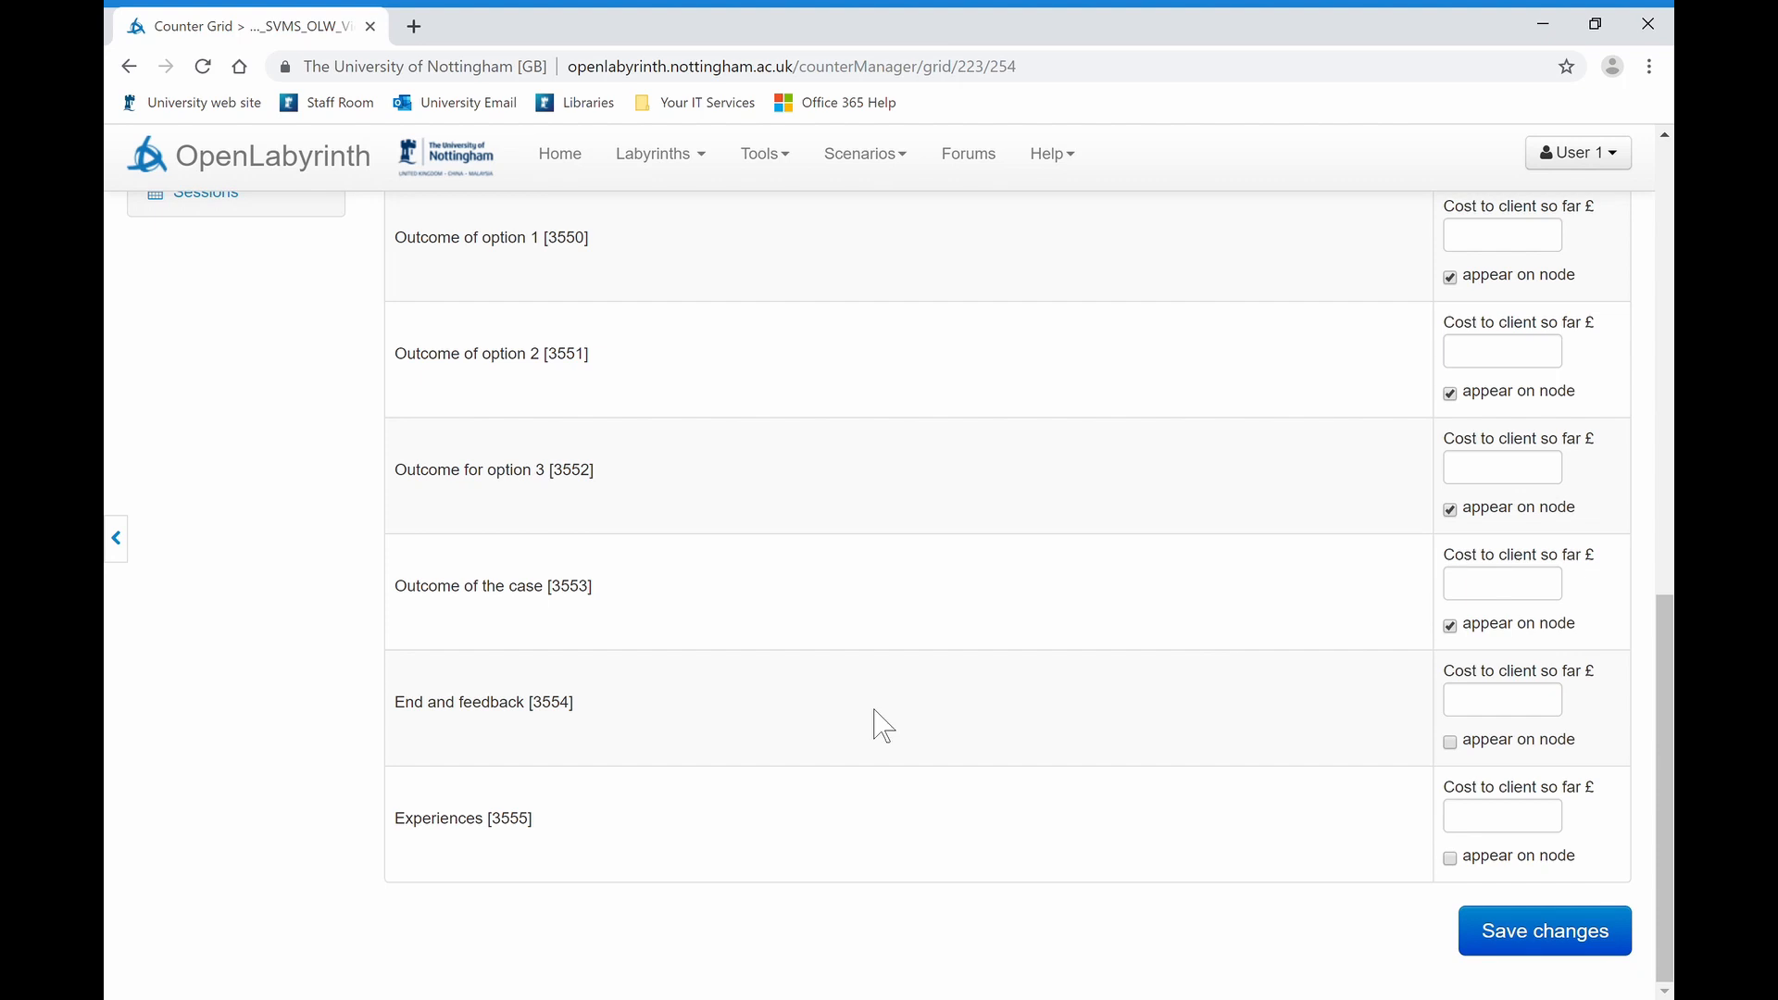
{"action": "left_click", "coordinate": [1517, 943]}
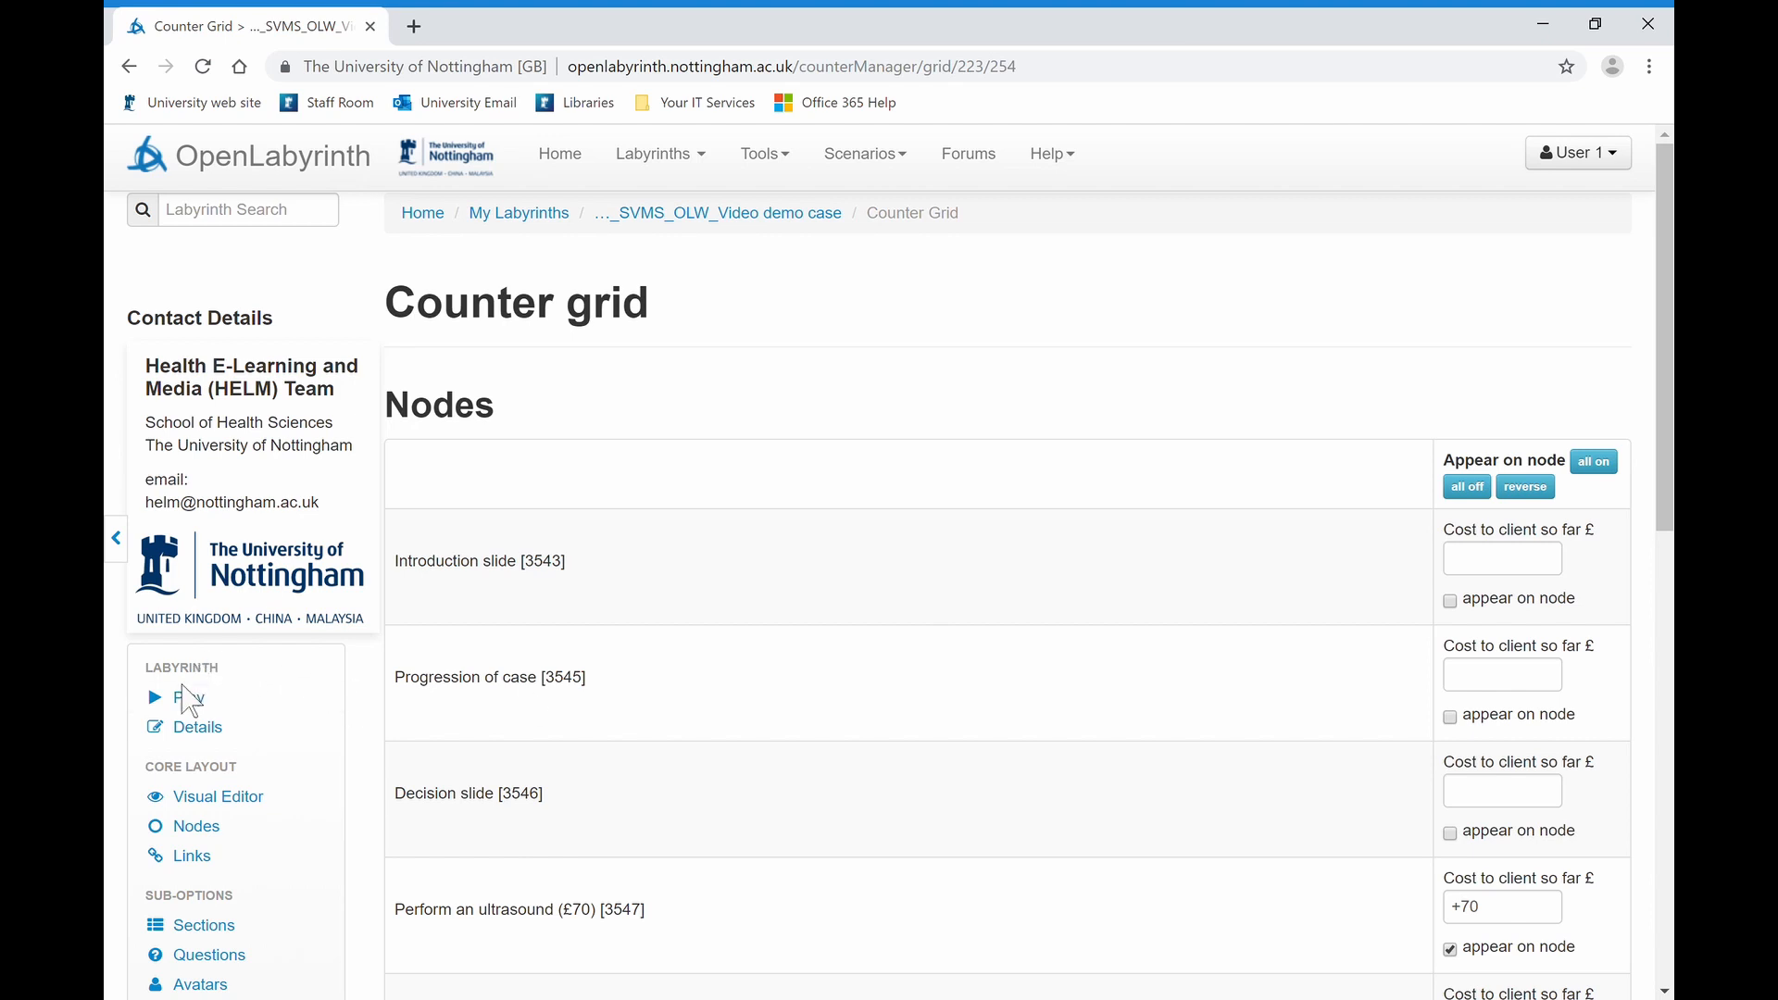
Play the labyrinth through the blood sample option to Outcome of option 2 to check the cost counter
{"action": "left_click", "coordinate": [196, 709]}
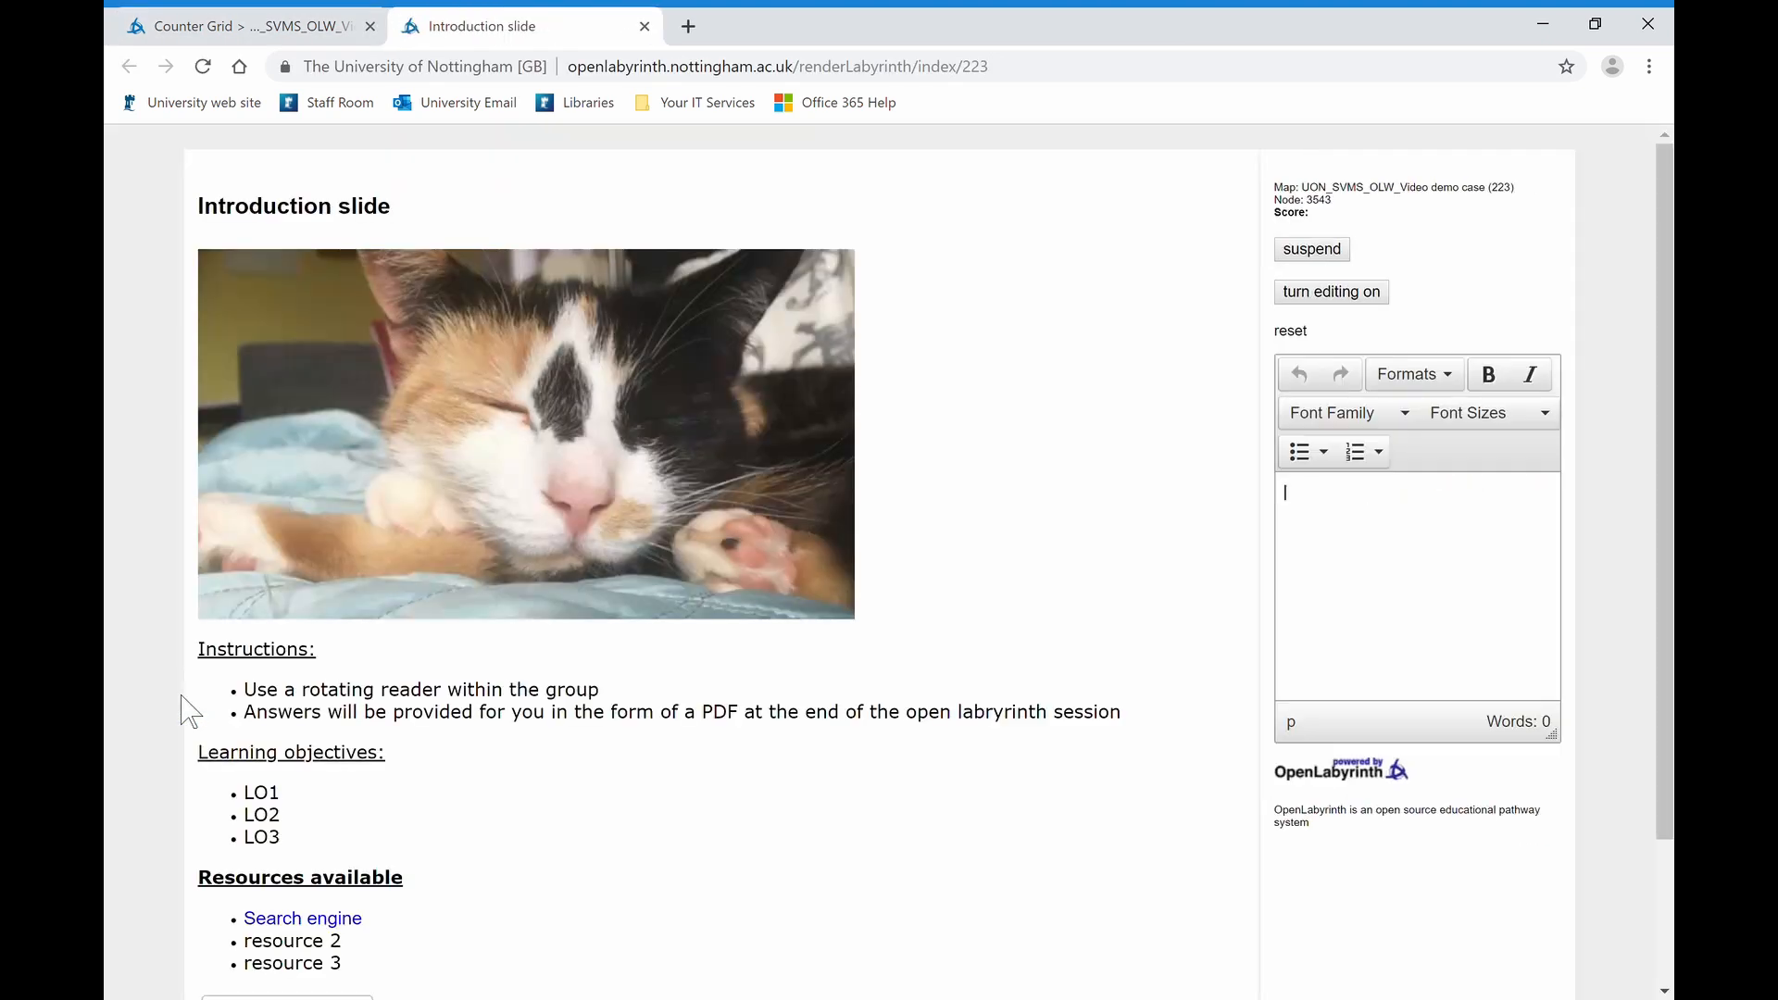
{"action": "scroll", "coordinate": [1667, 289], "scroll_direction": "down", "scroll_amount": 2}
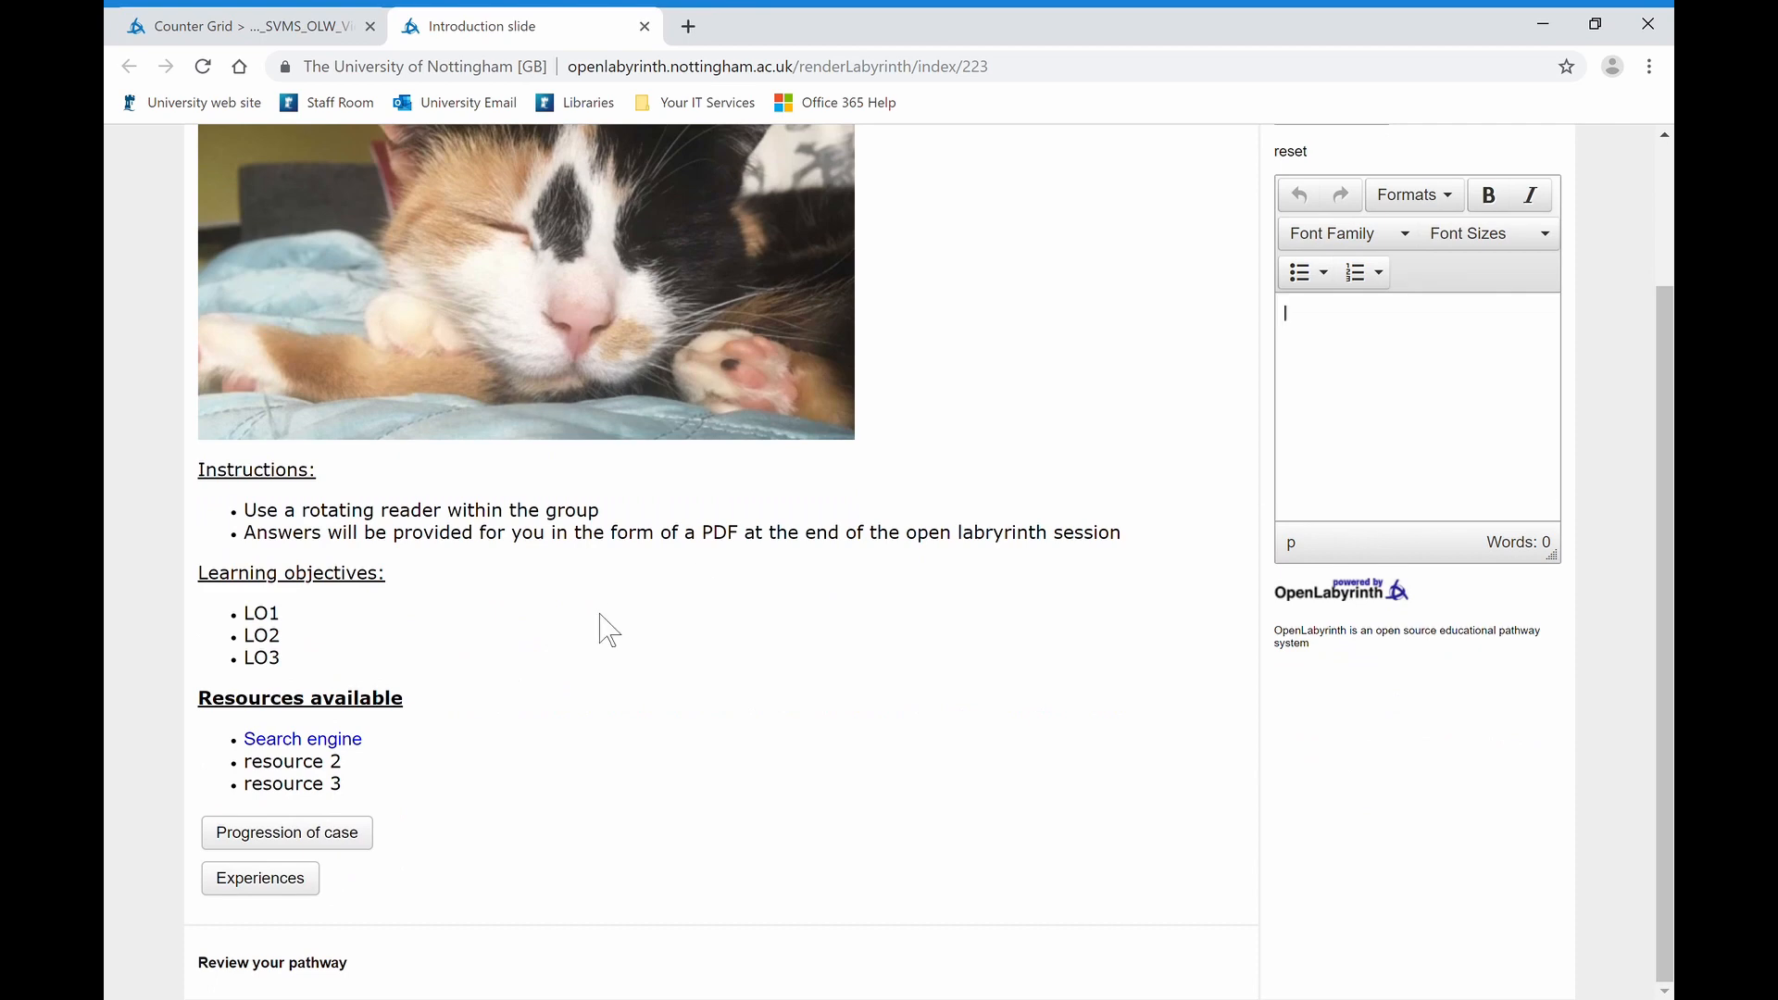
{"action": "left_click", "coordinate": [368, 852]}
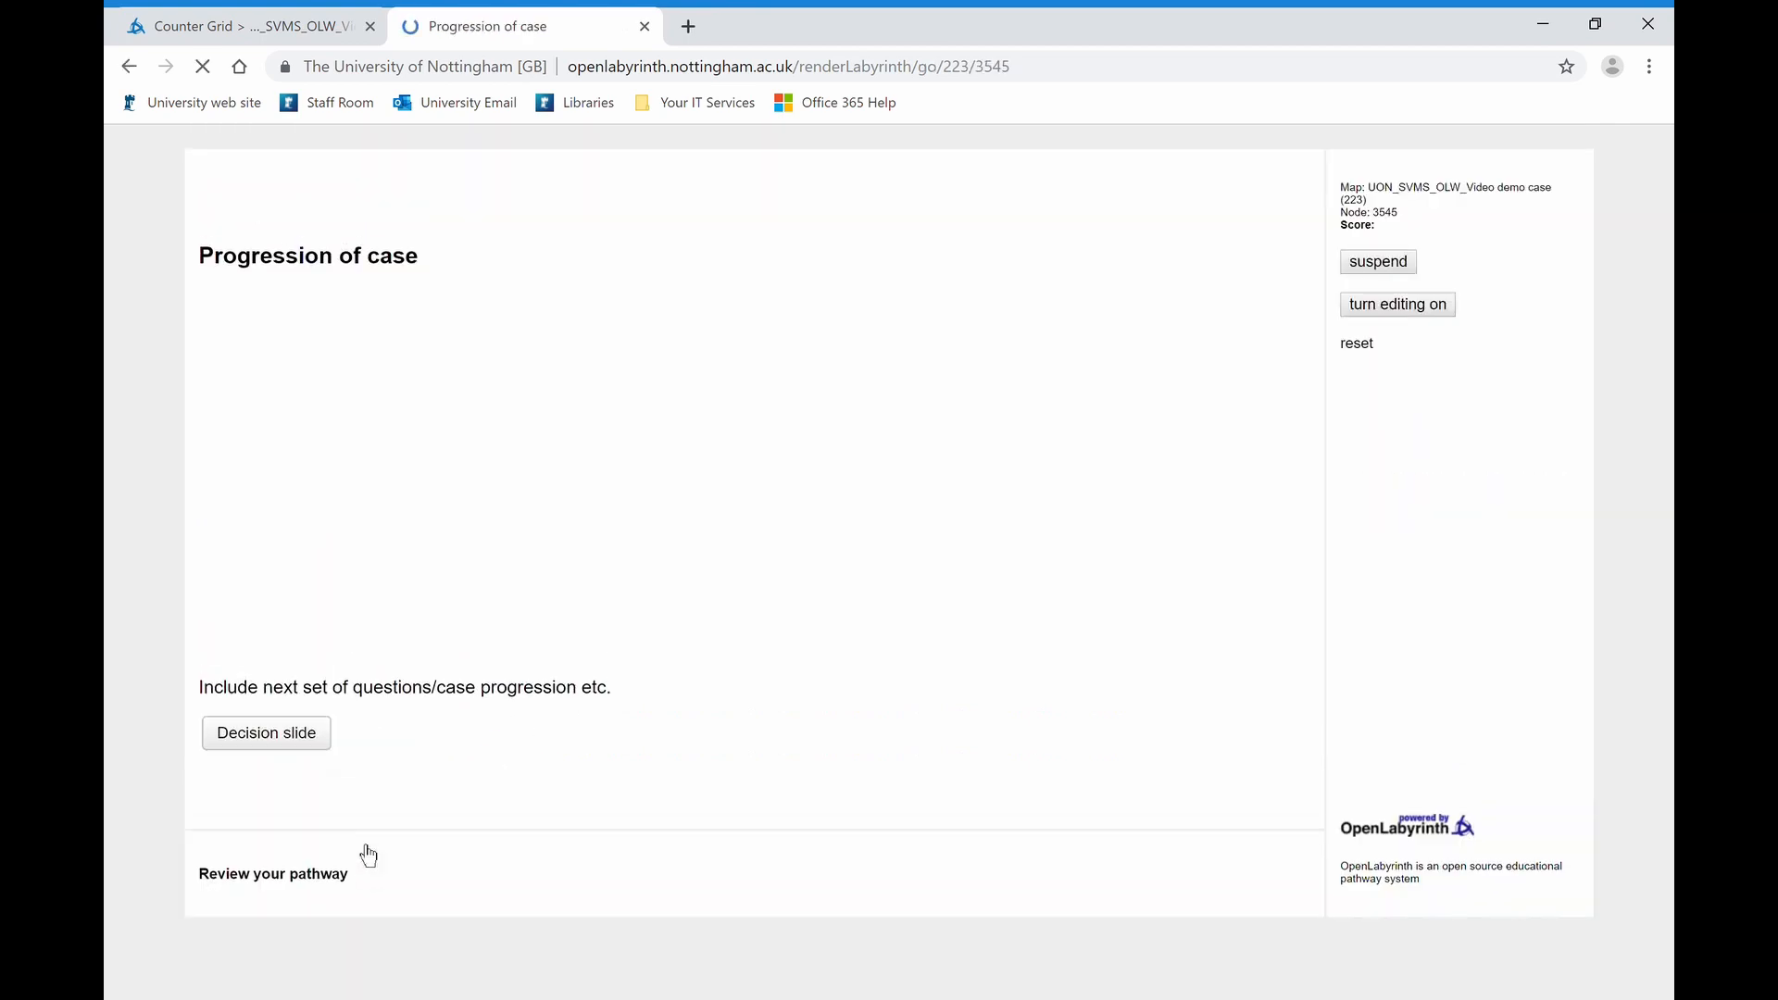
{"action": "left_click", "coordinate": [303, 716]}
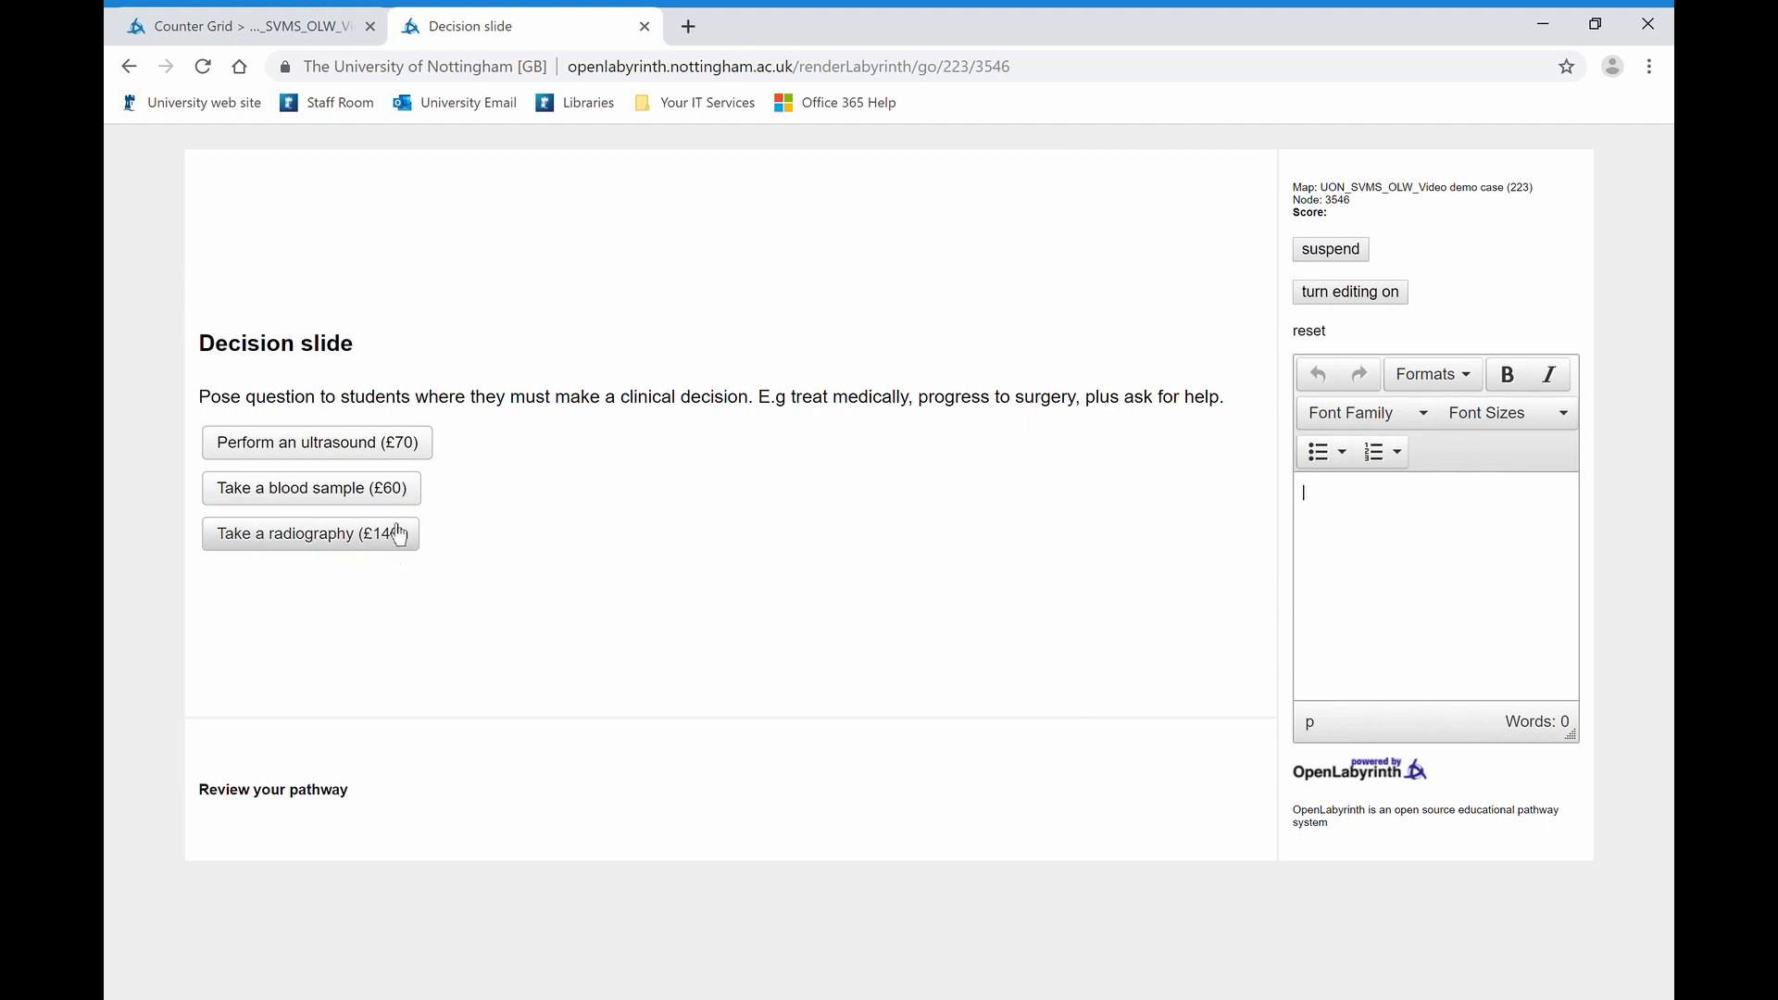
{"action": "left_click", "coordinate": [396, 489]}
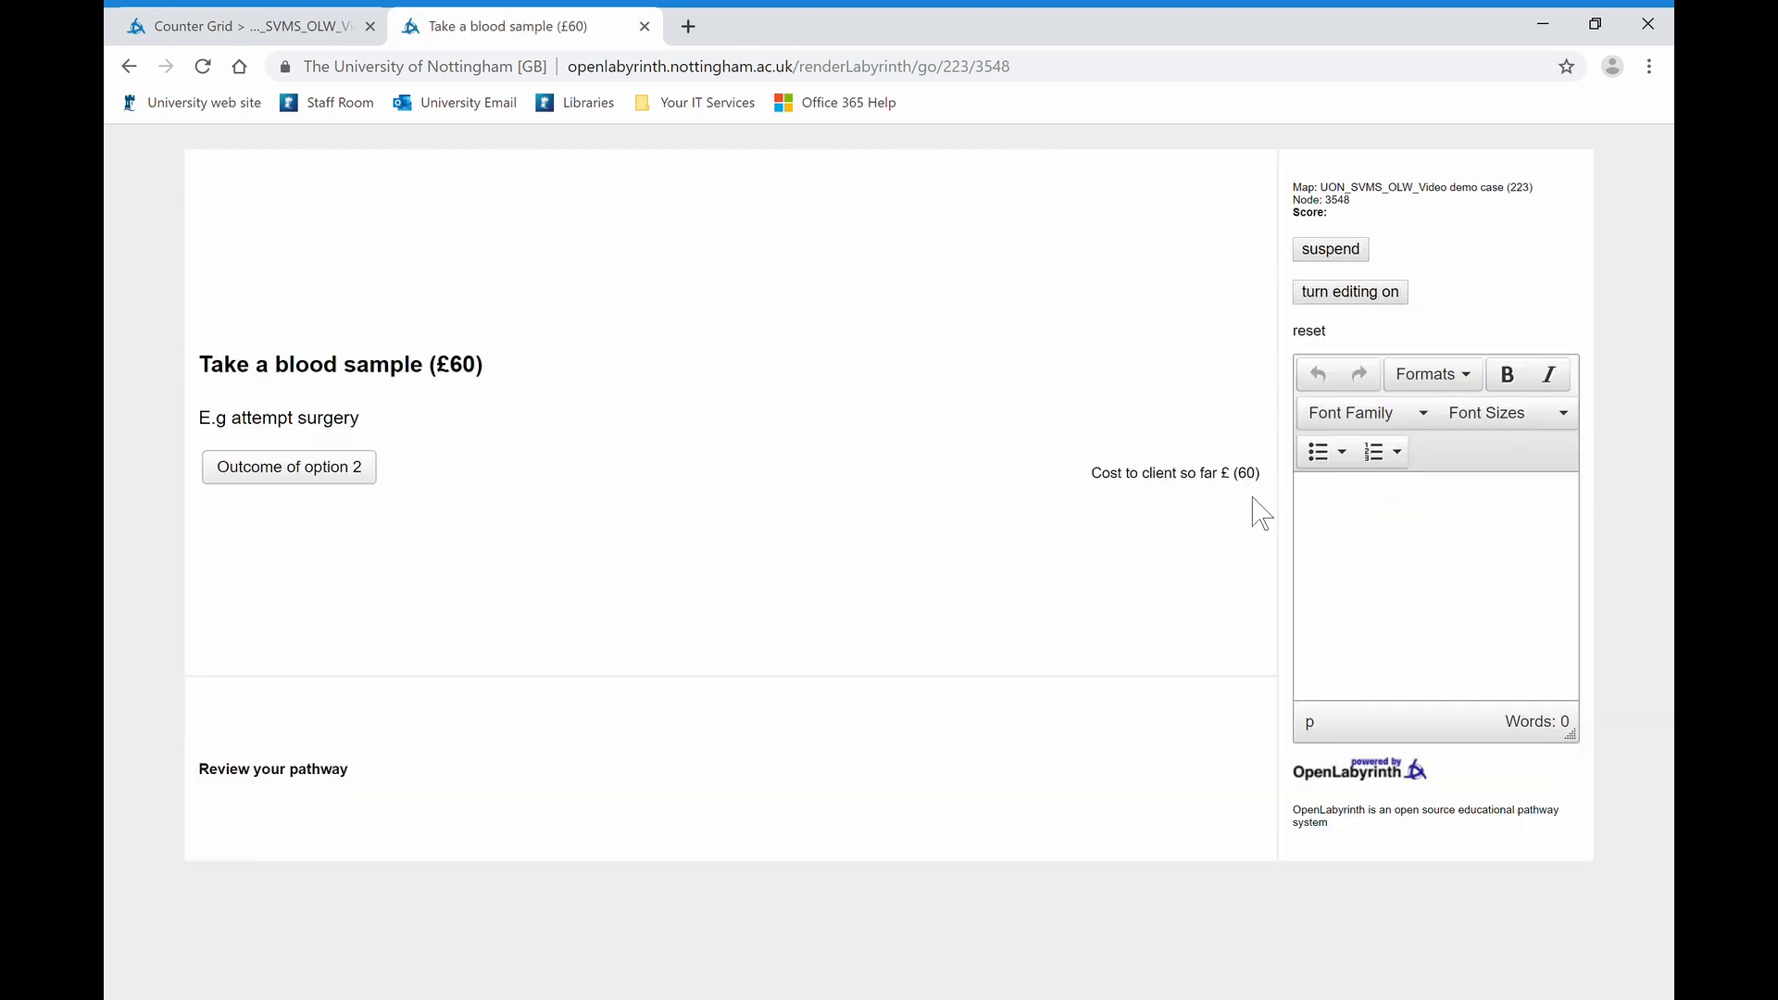
{"action": "left_click", "coordinate": [330, 484]}
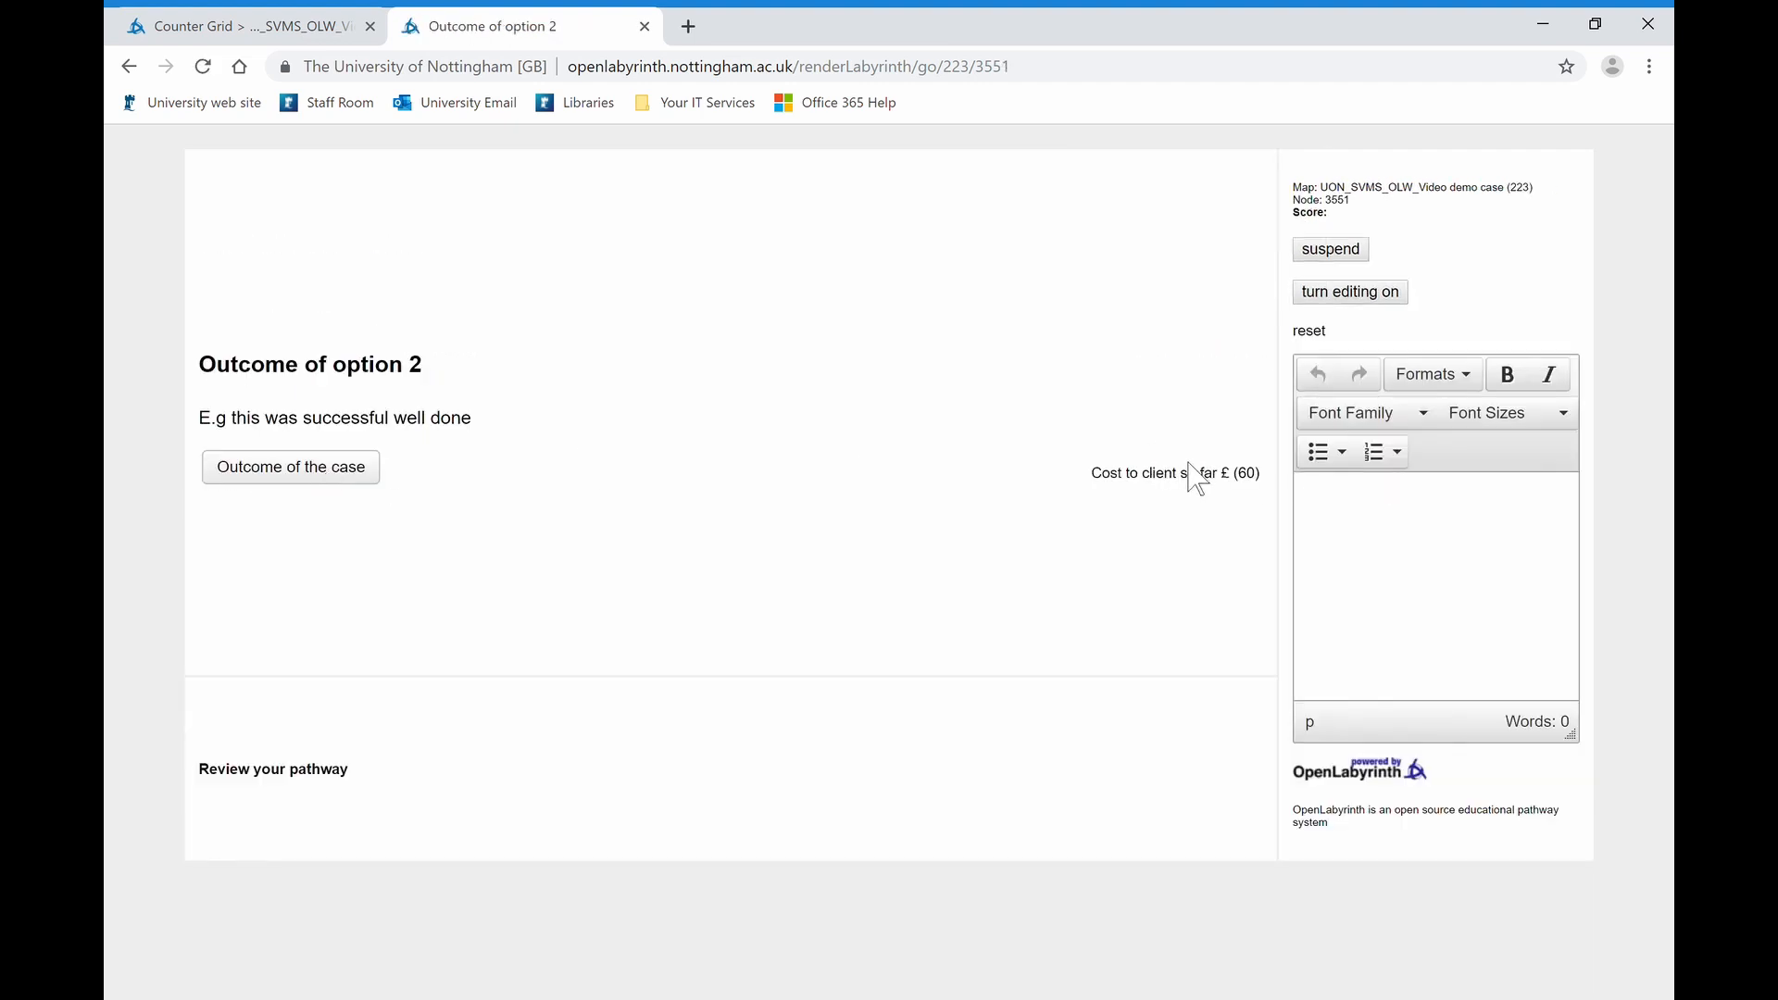